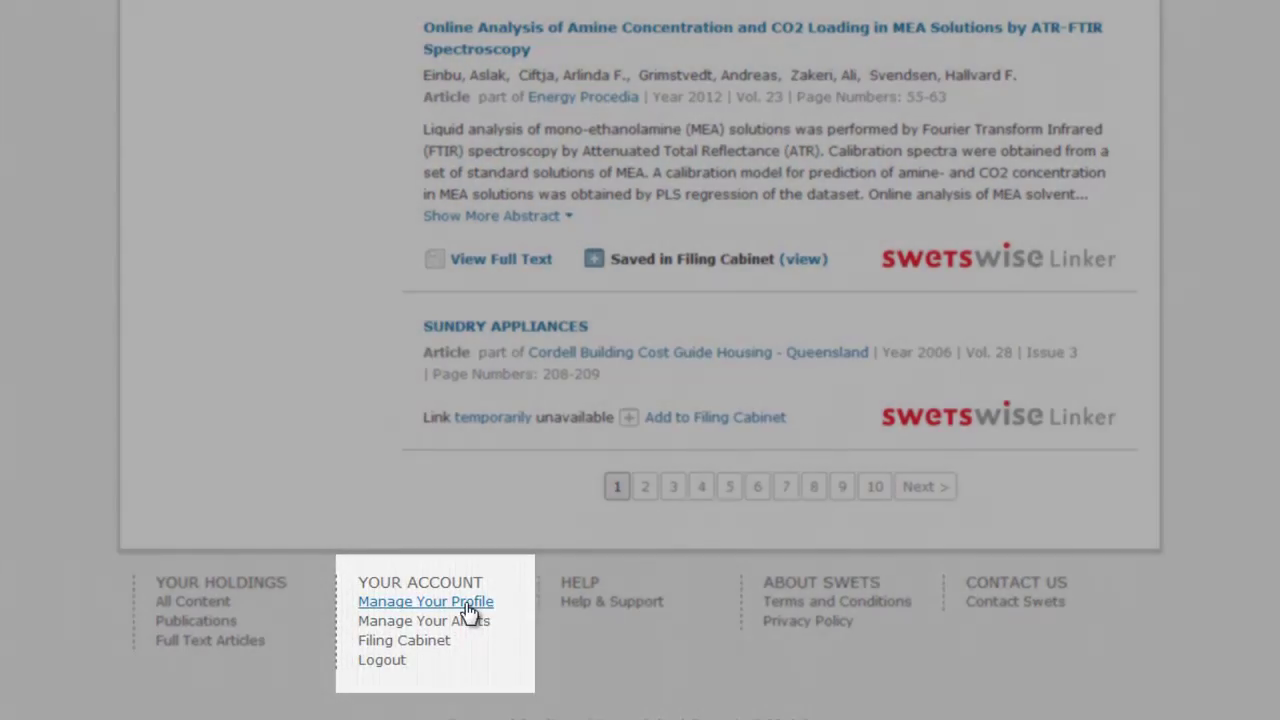
Review the profile settings, keeping English as the language and All Content as the search profile.
left_click(466, 604)
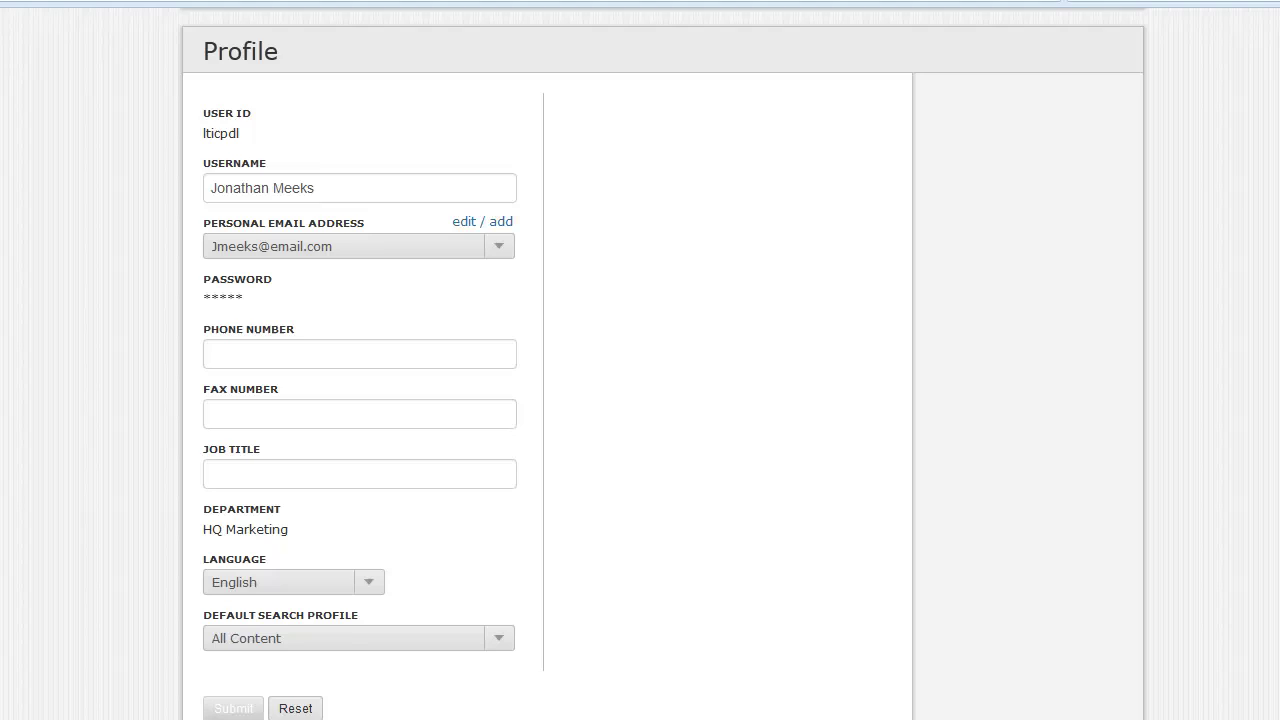
scroll(663, 364, "down", 1)
scroll(686, 463, "down", 1)
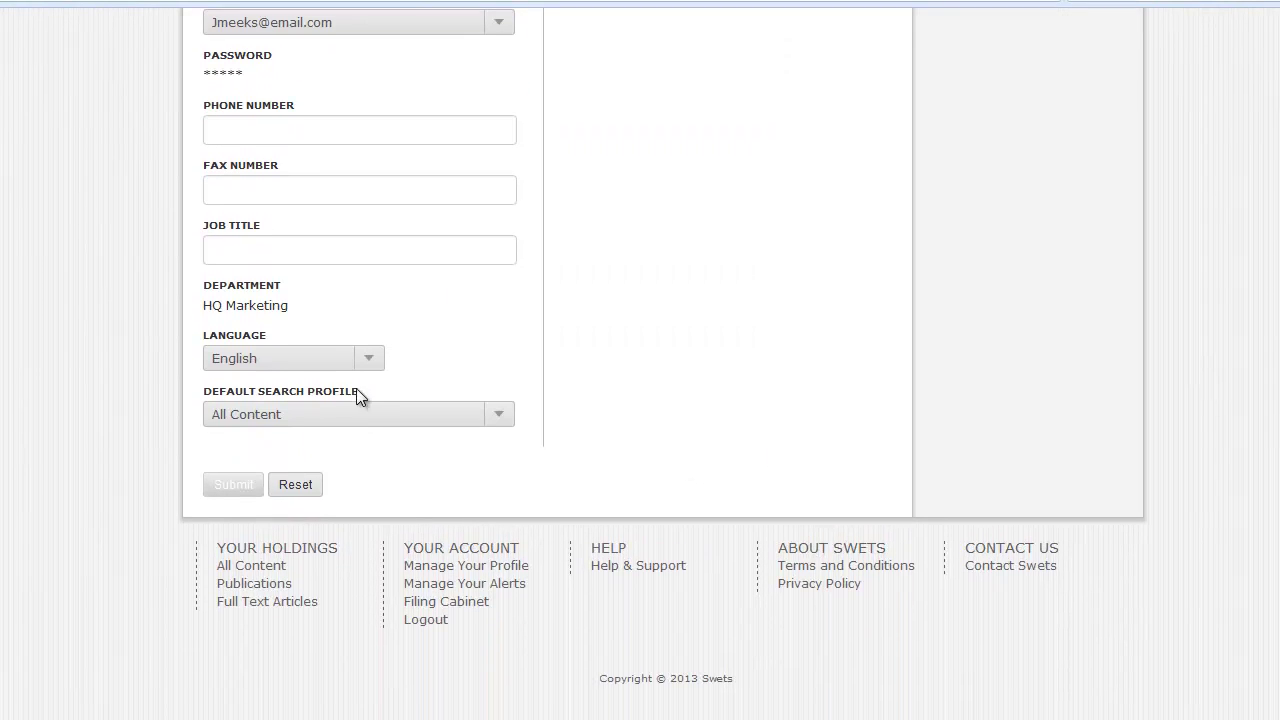
left_click(371, 362)
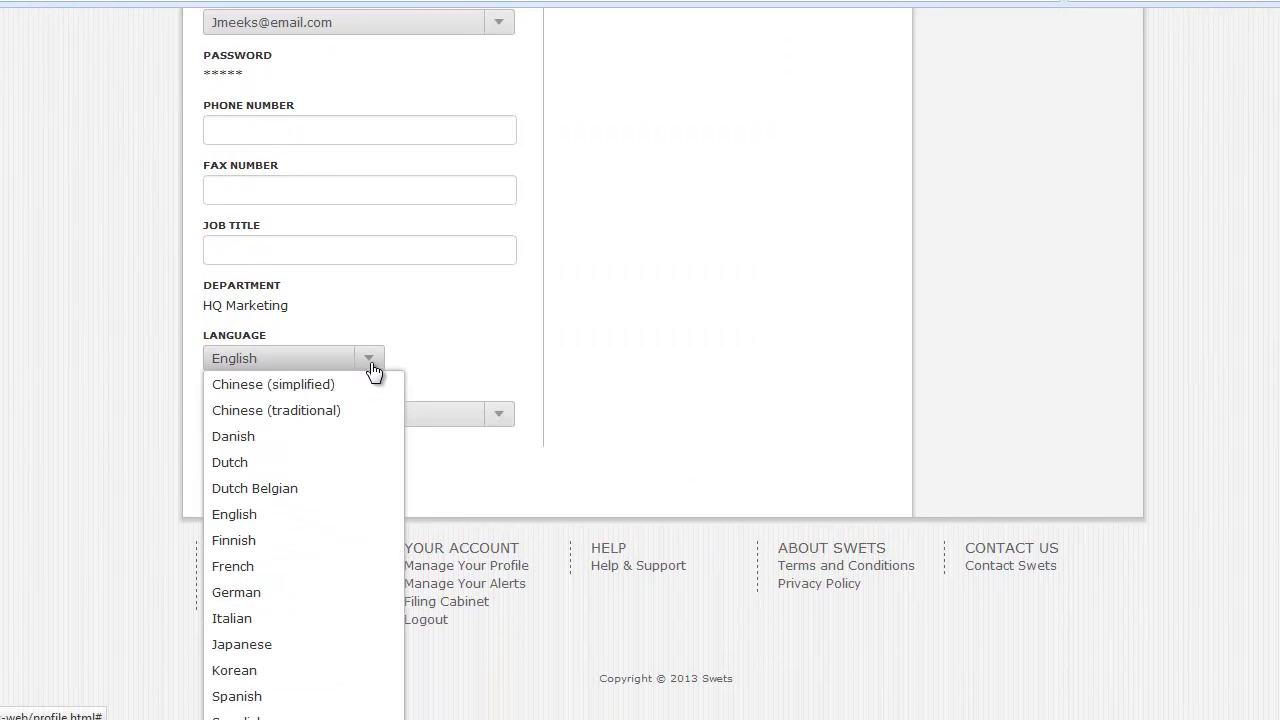
left_click(370, 362)
left_click(500, 420)
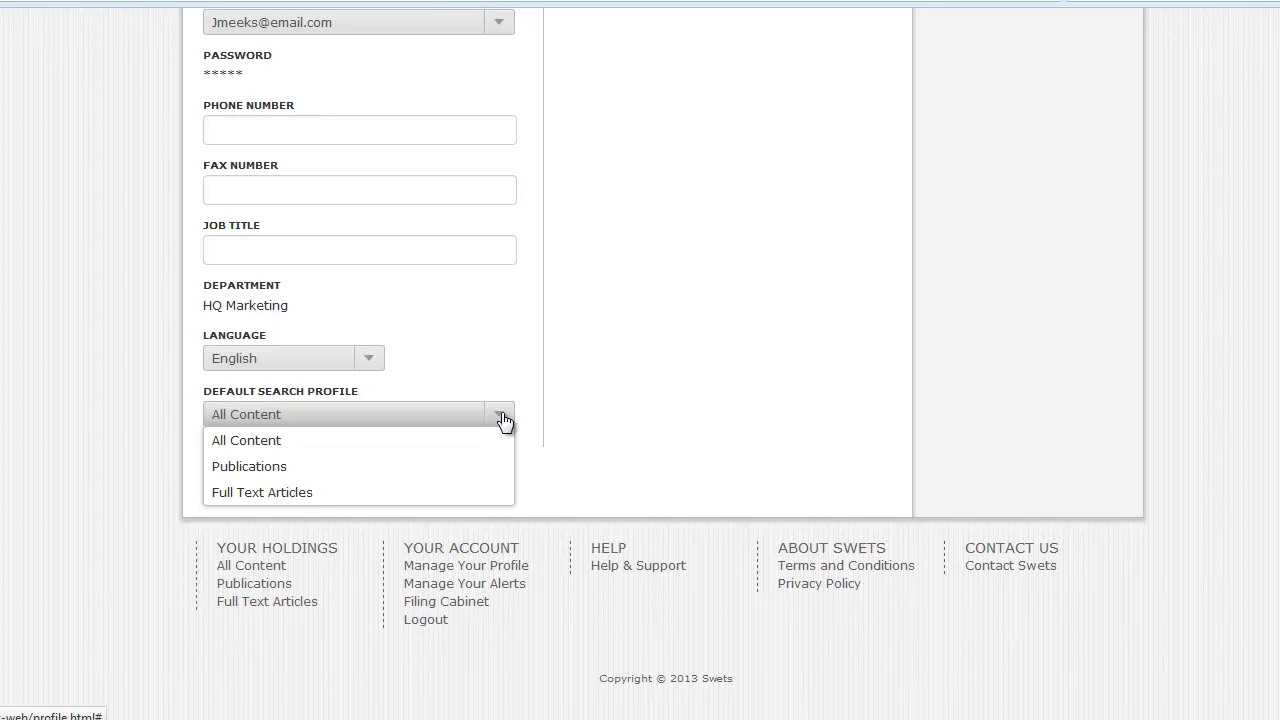
left_click(503, 421)
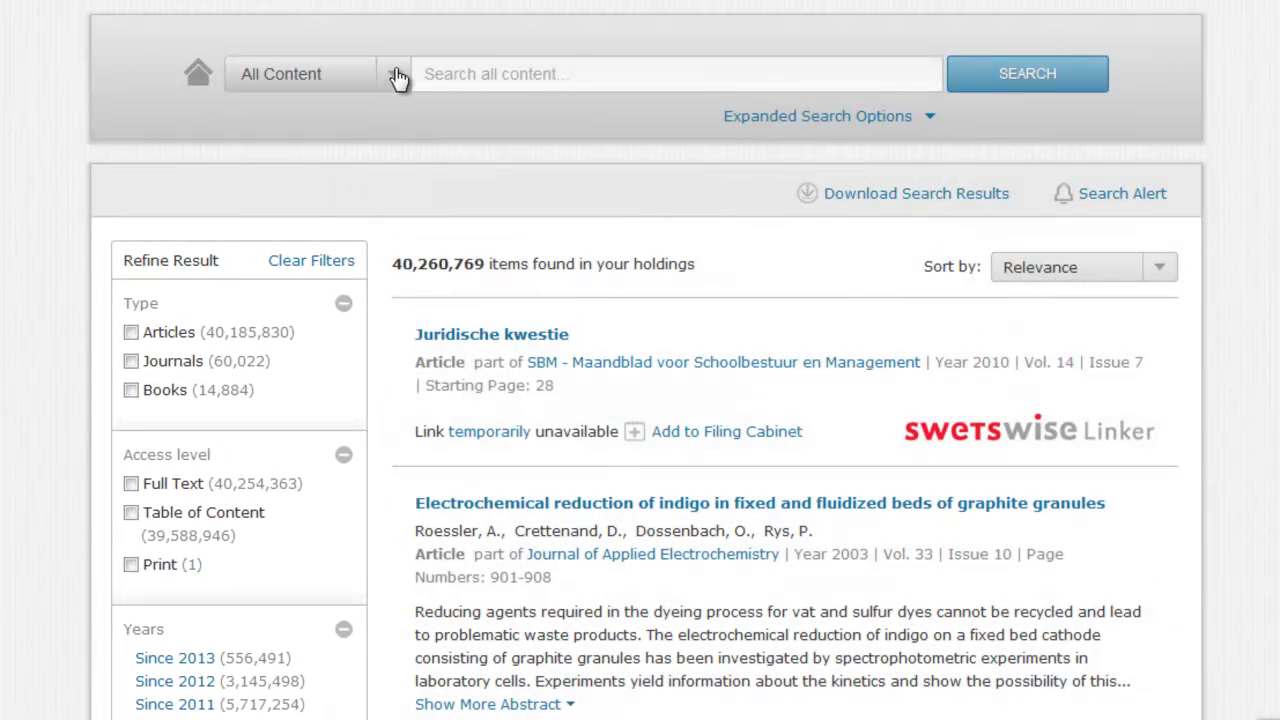
Check the available content scopes, leaving the search scope at All Content.
left_click(393, 76)
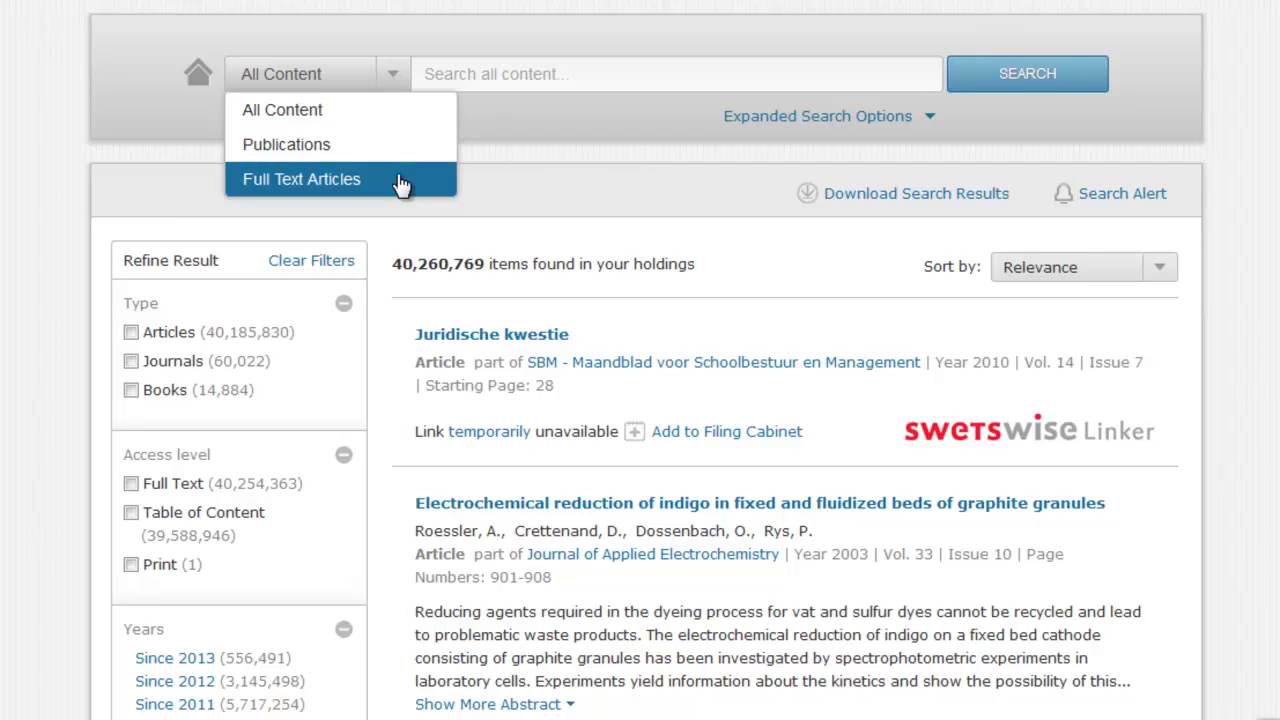
left_click(405, 38)
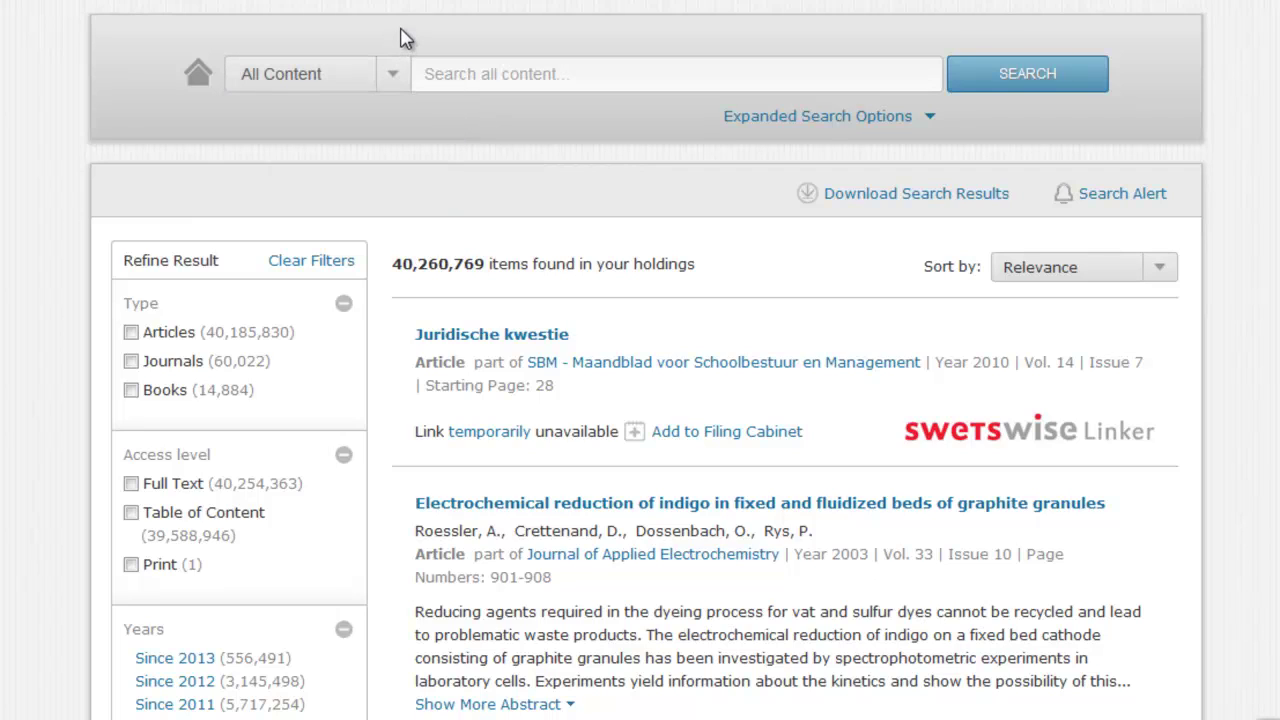
left_click(445, 76)
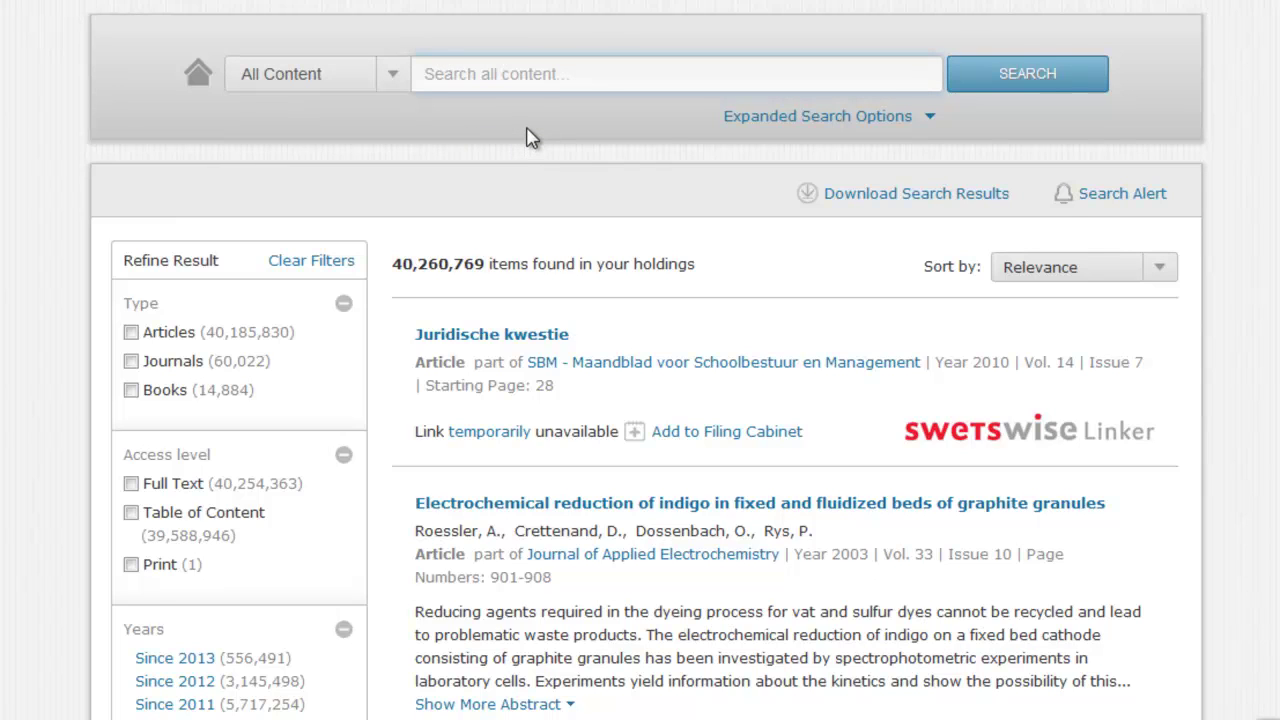
scroll(531, 138, "down", 3)
left_click_drag(393, 136, 484, 134)
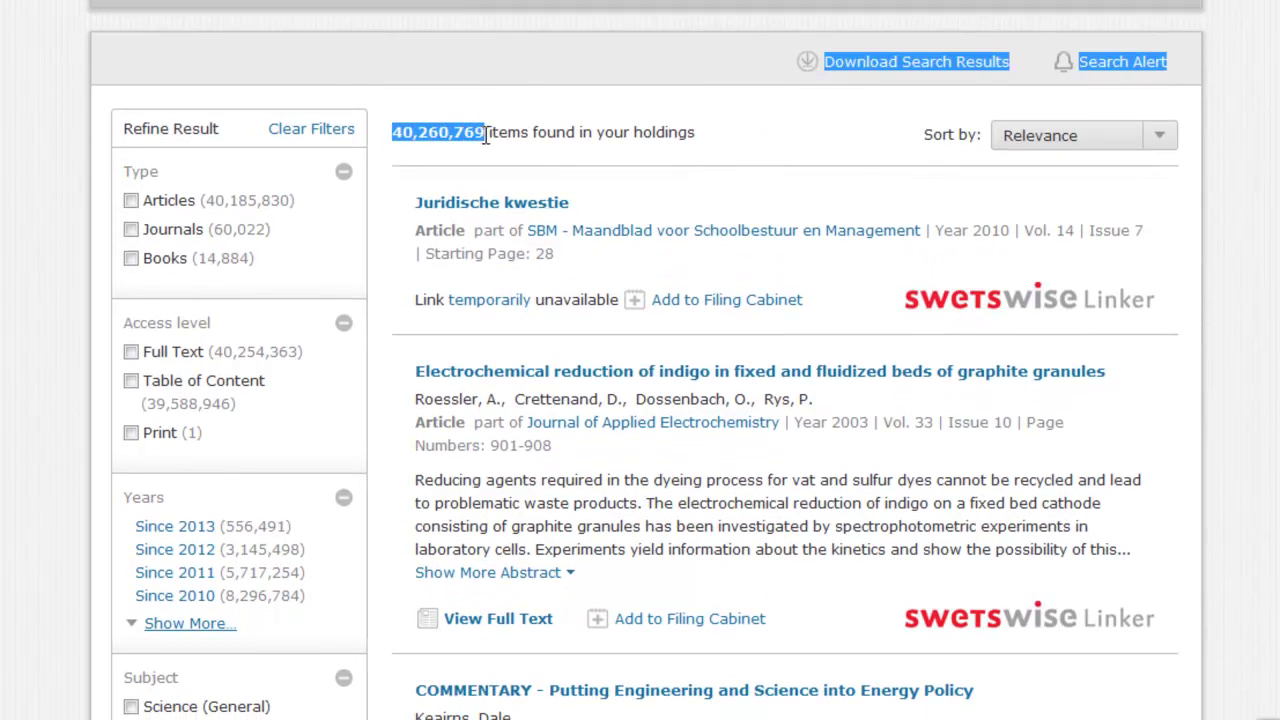
left_click(522, 66)
scroll(526, 74, "up", 3)
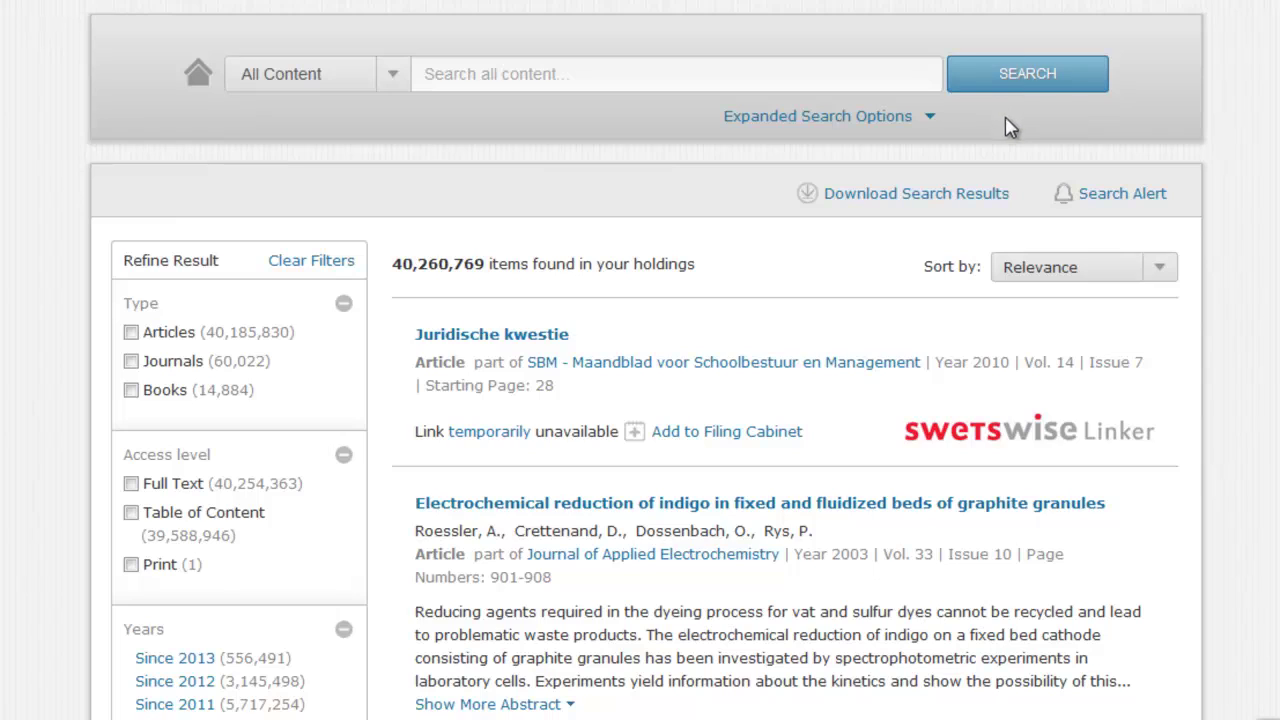
Search for science, then add a Publication Name criterion of Biology and rerun the search.
left_click(447, 76)
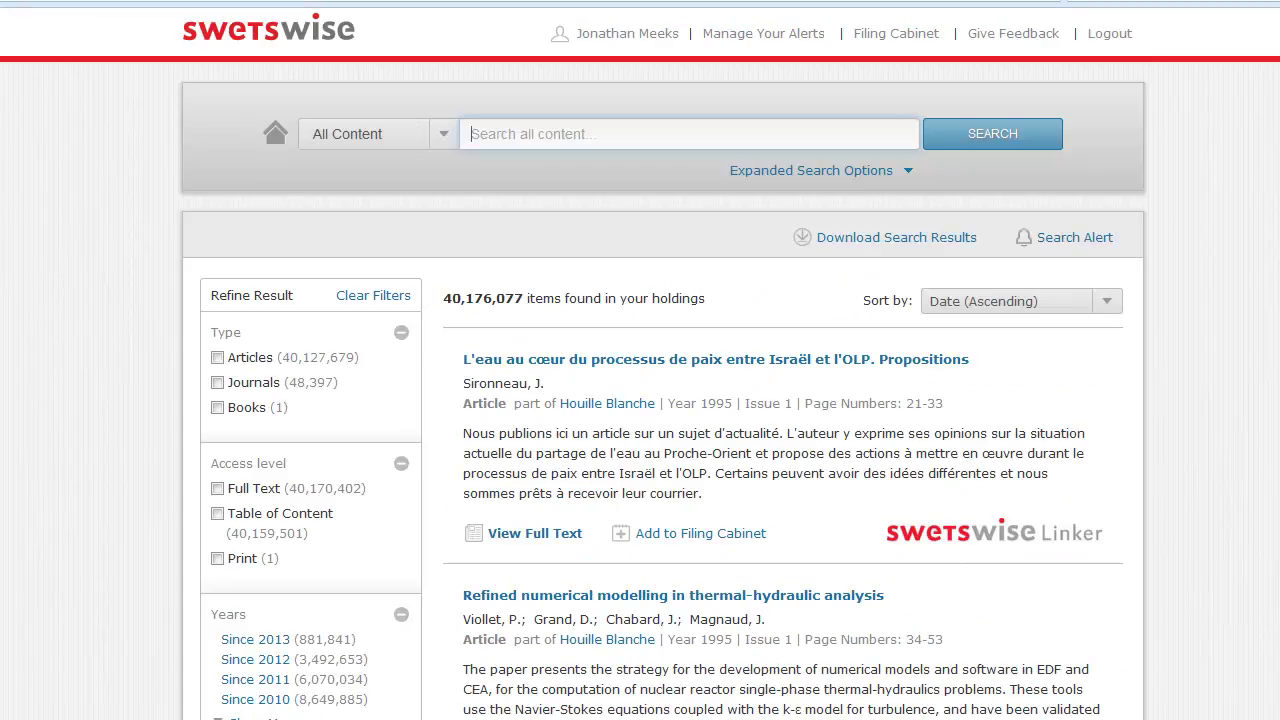
type("science")
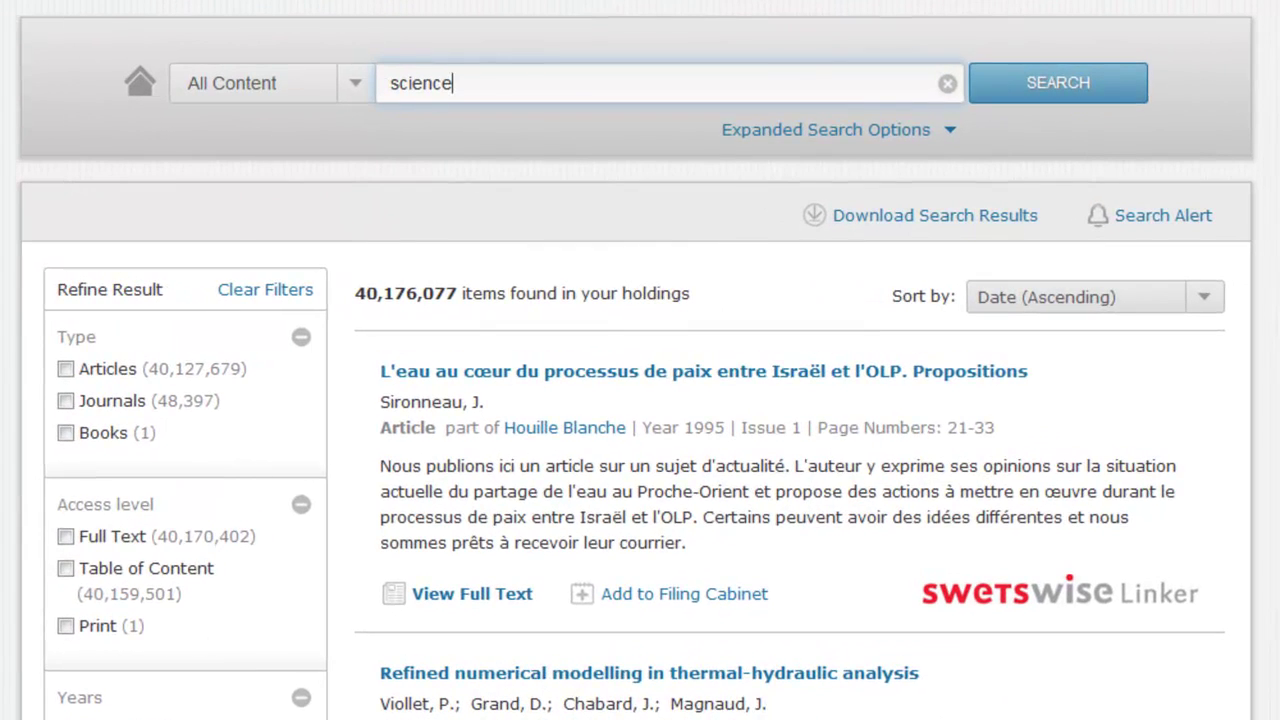
left_click(1043, 90)
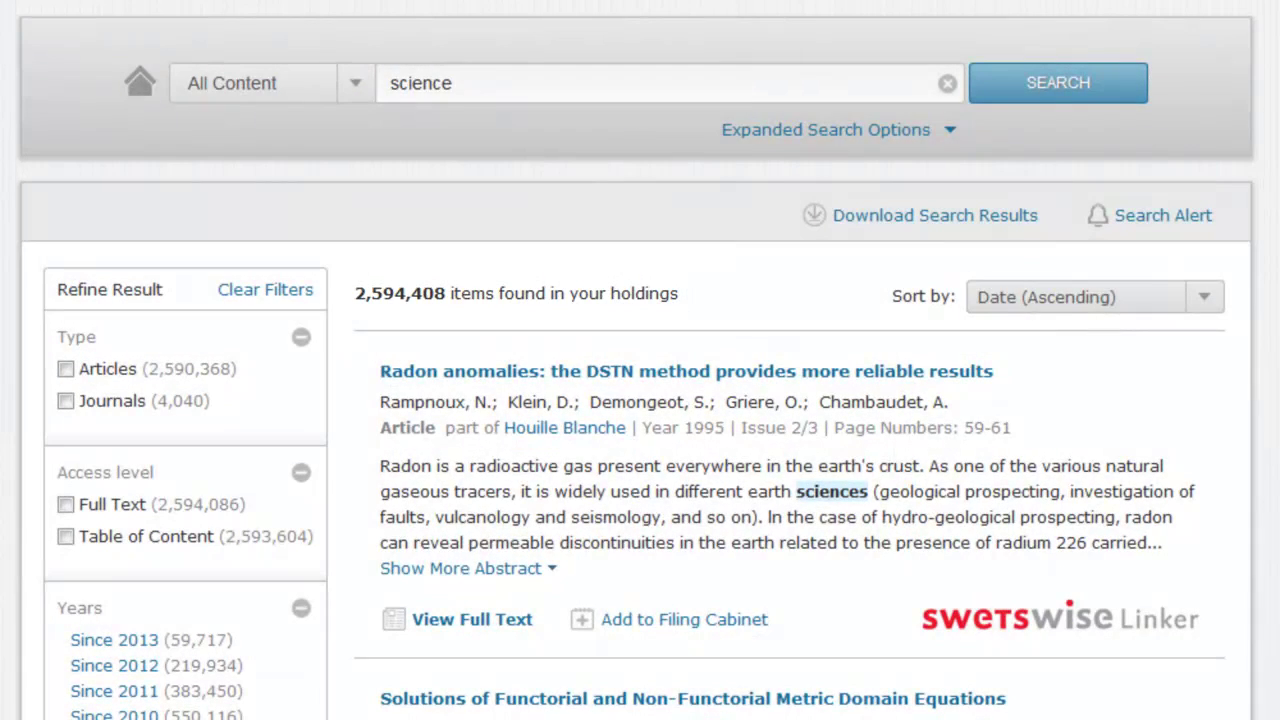
left_click(950, 135)
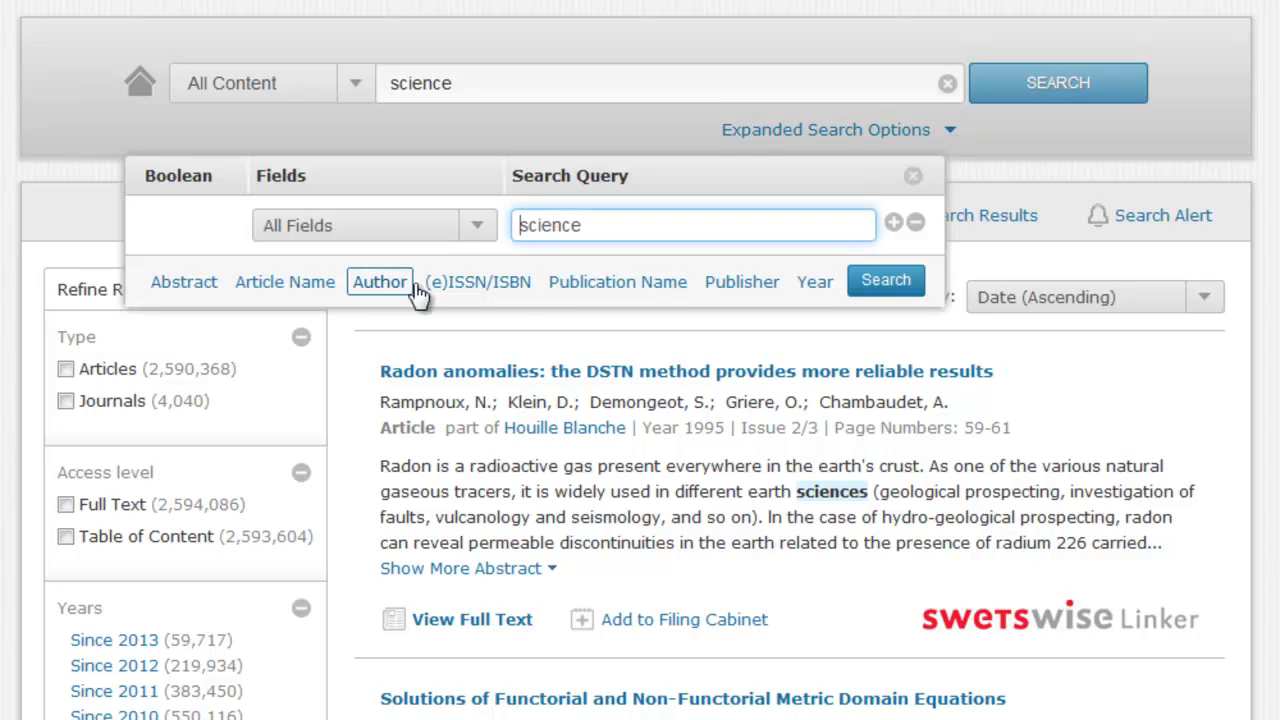
left_click(617, 282)
left_click(742, 341)
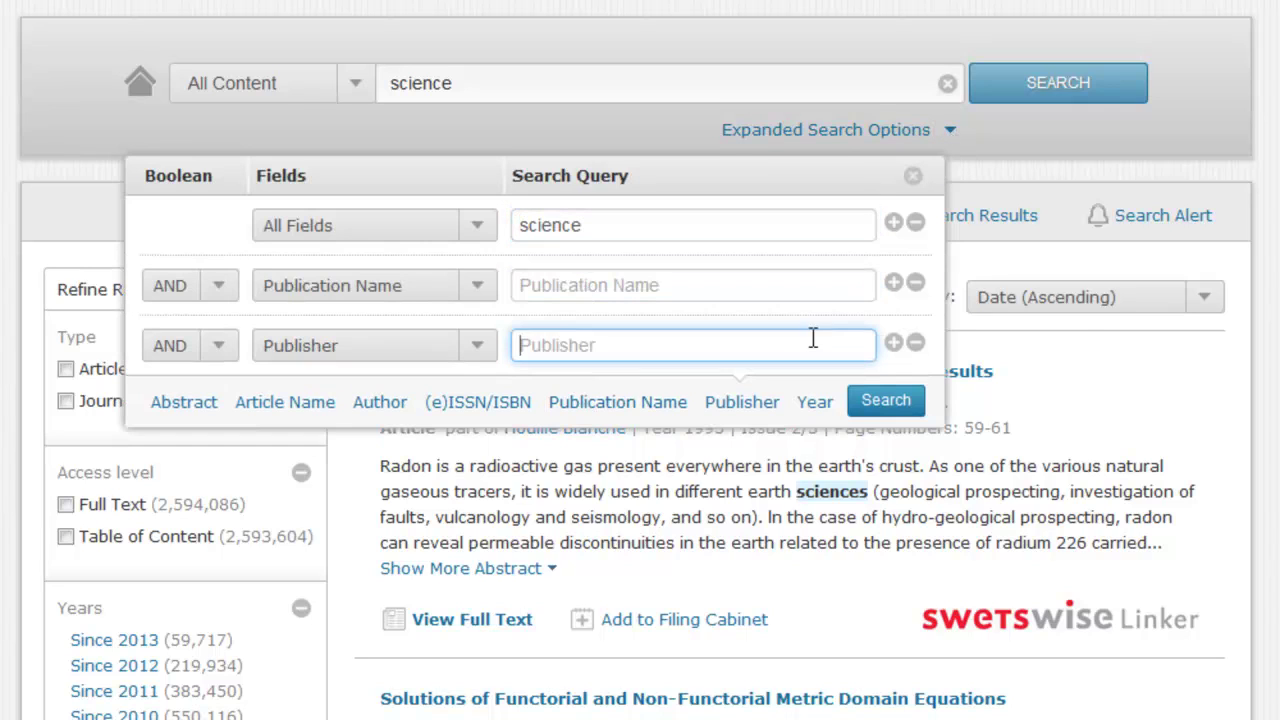
left_click(917, 343)
type("Biolog")
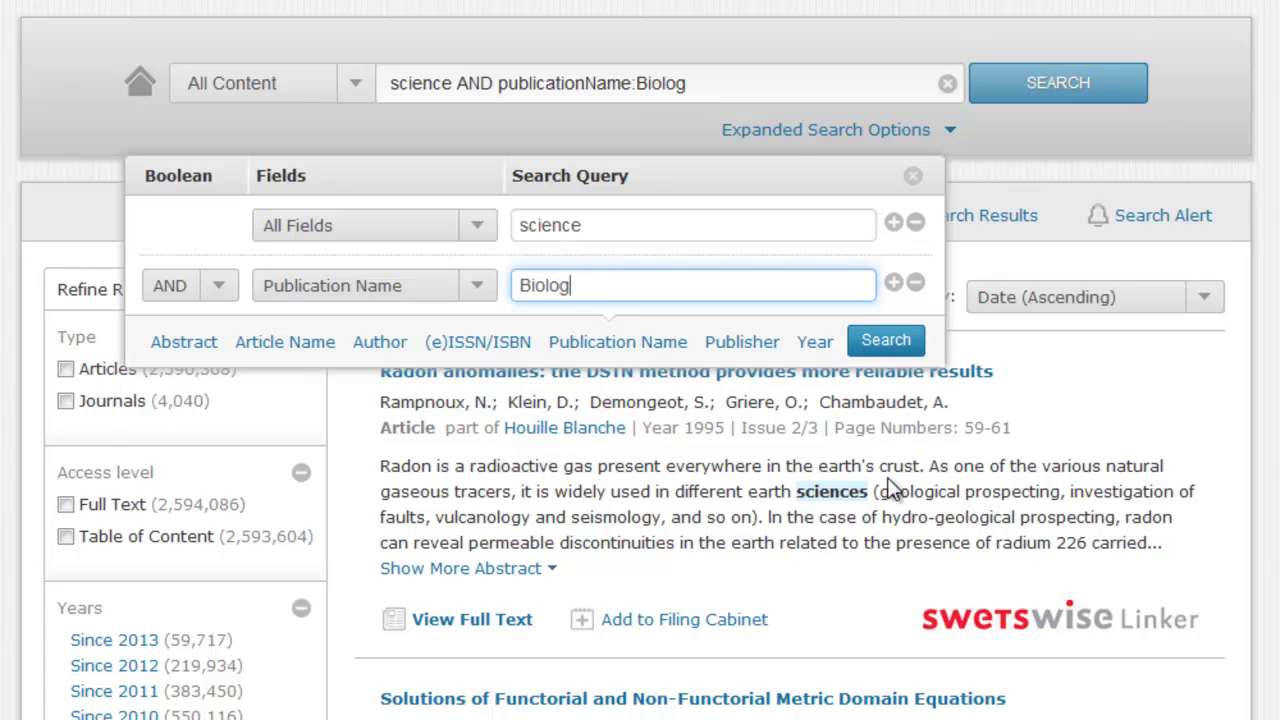
type("y")
left_click(910, 342)
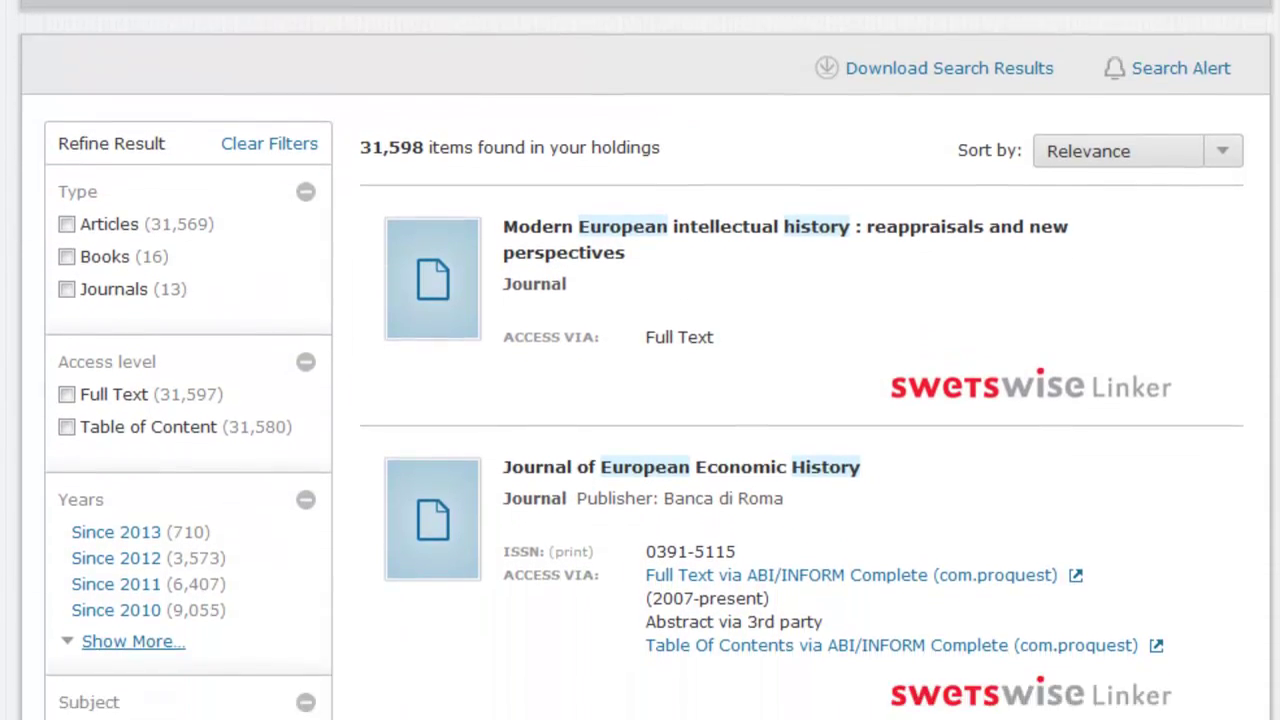
Scroll through the science results and list the databases matching the keyword.
scroll(800, 360, "down", 8)
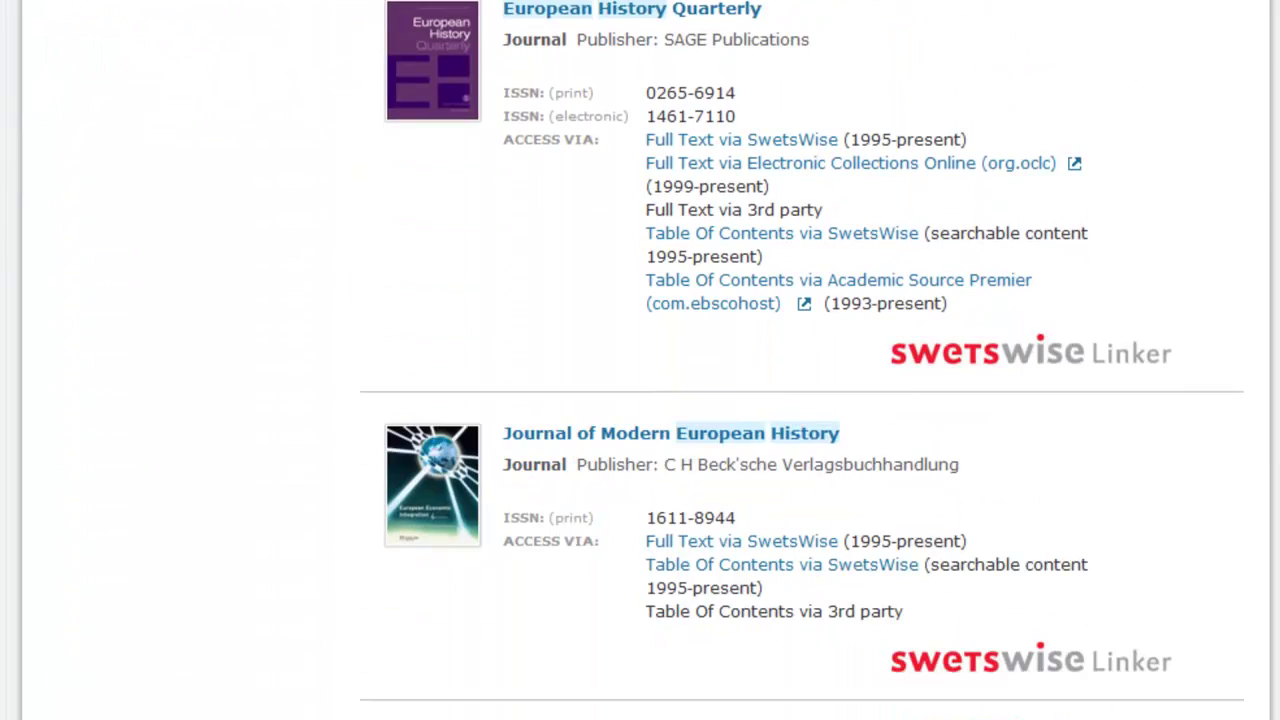
scroll(800, 360, "down", 9)
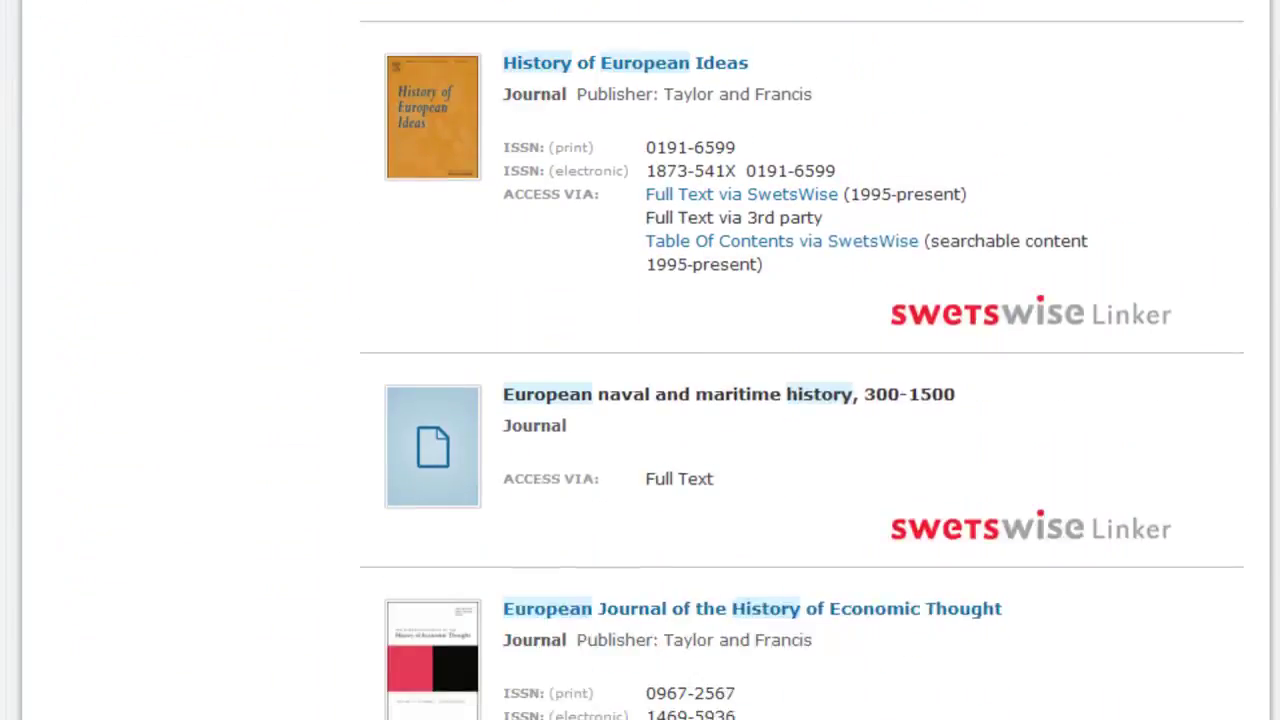
scroll(800, 360, "down", 4)
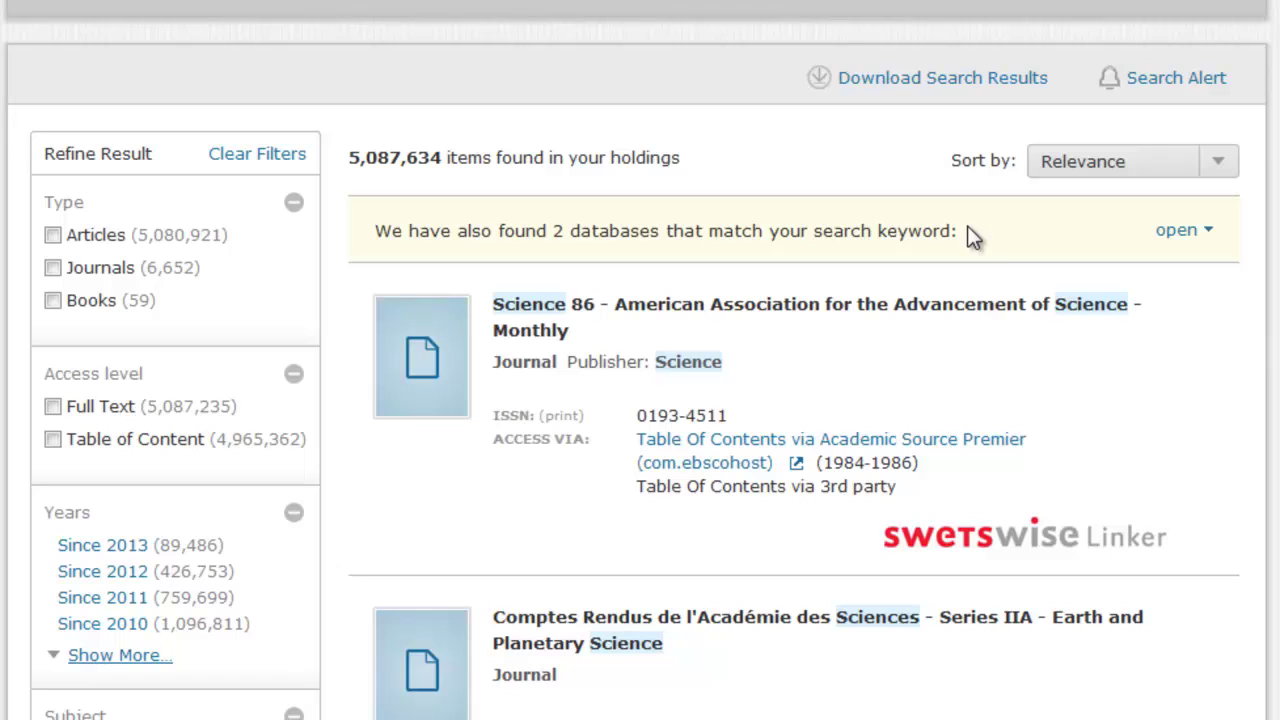
left_click(1210, 240)
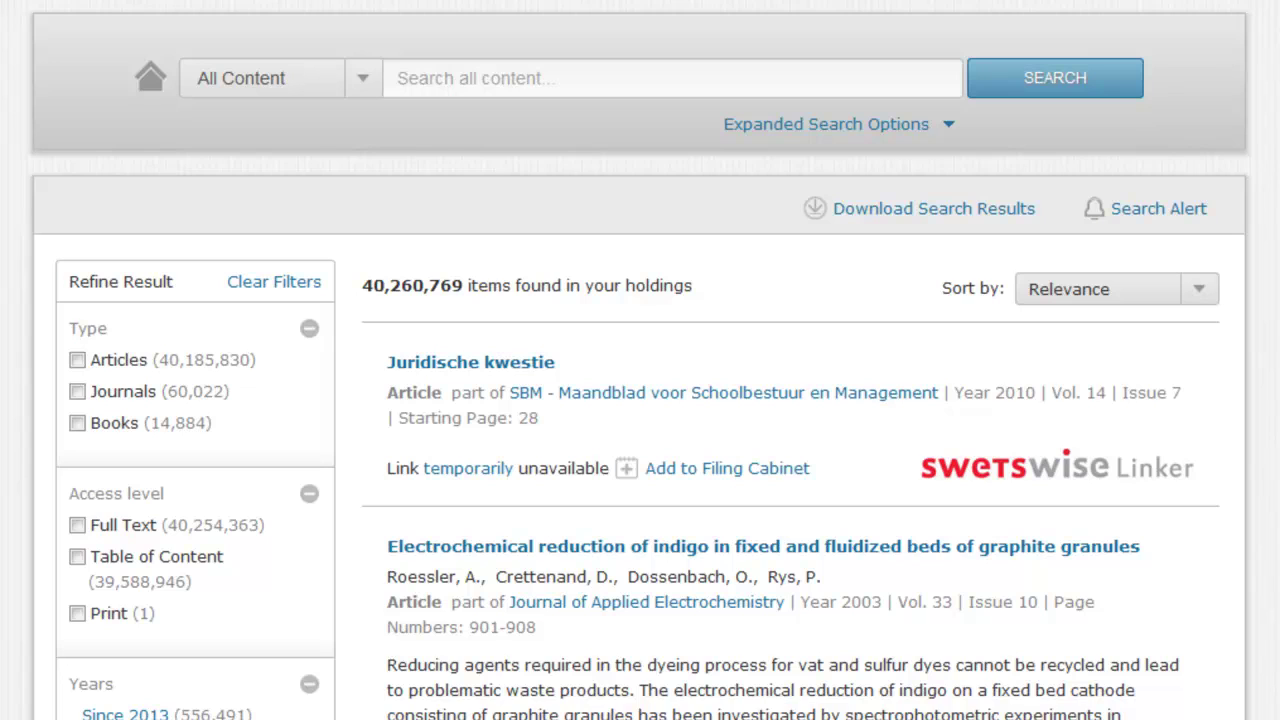
Run a publications-only search for science and open an Oxford book's full-text page.
left_click(357, 90)
left_click(286, 156)
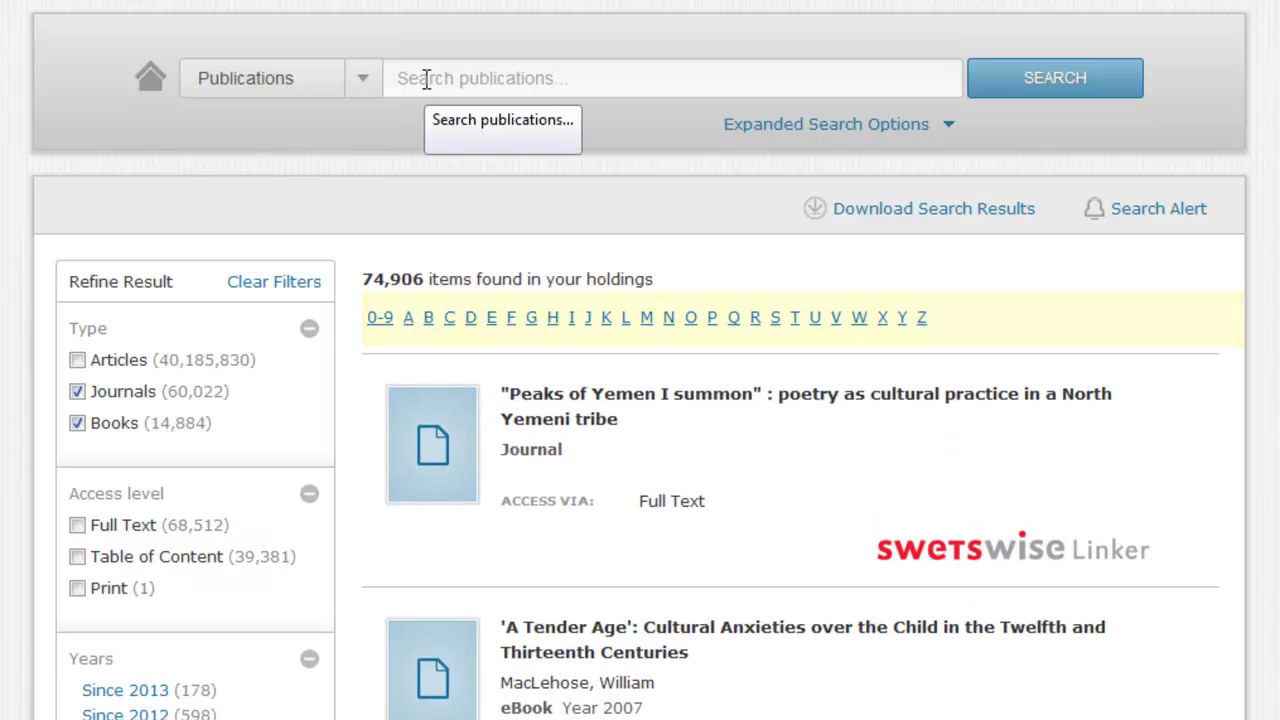
left_click(427, 80)
type("science")
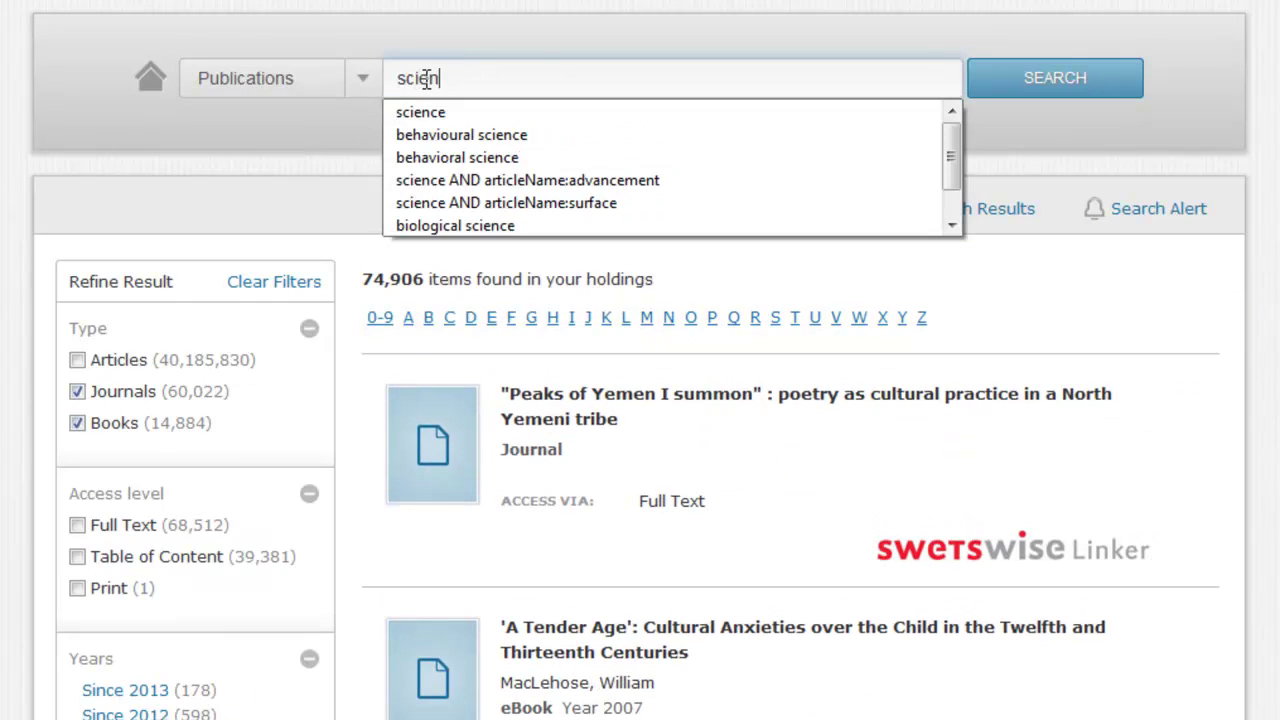
left_click(1040, 88)
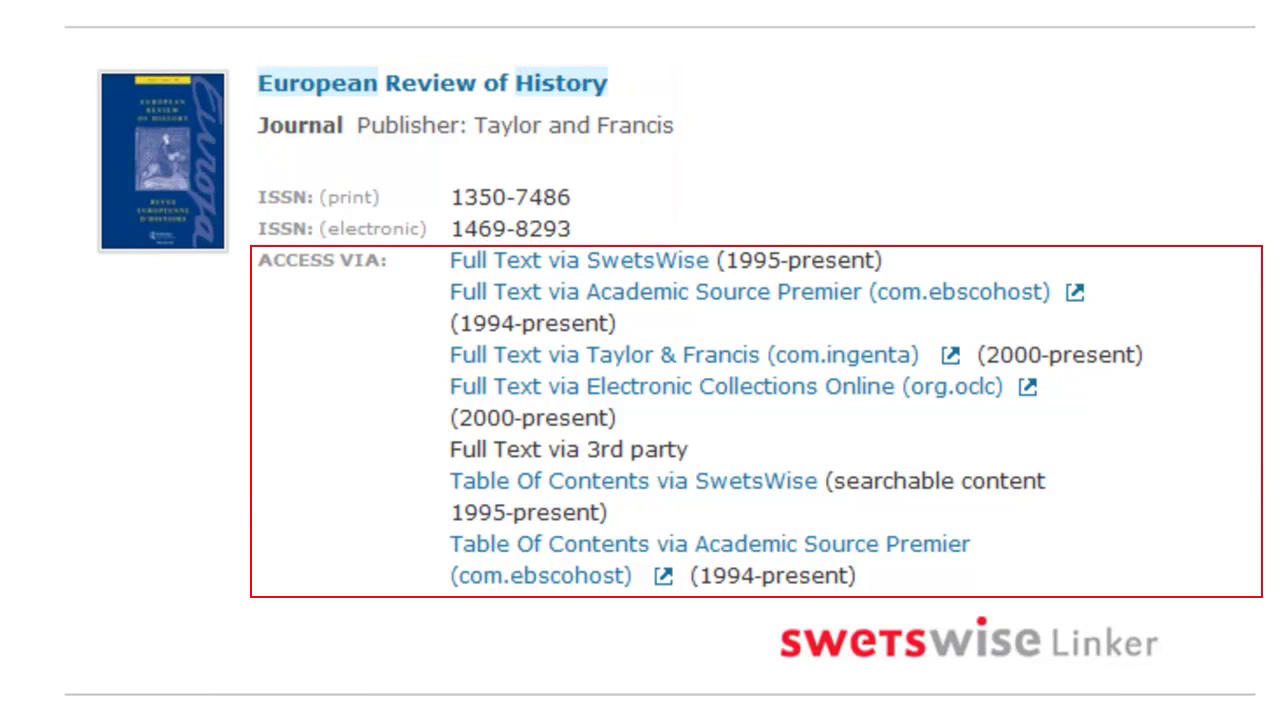
left_click(307, 95)
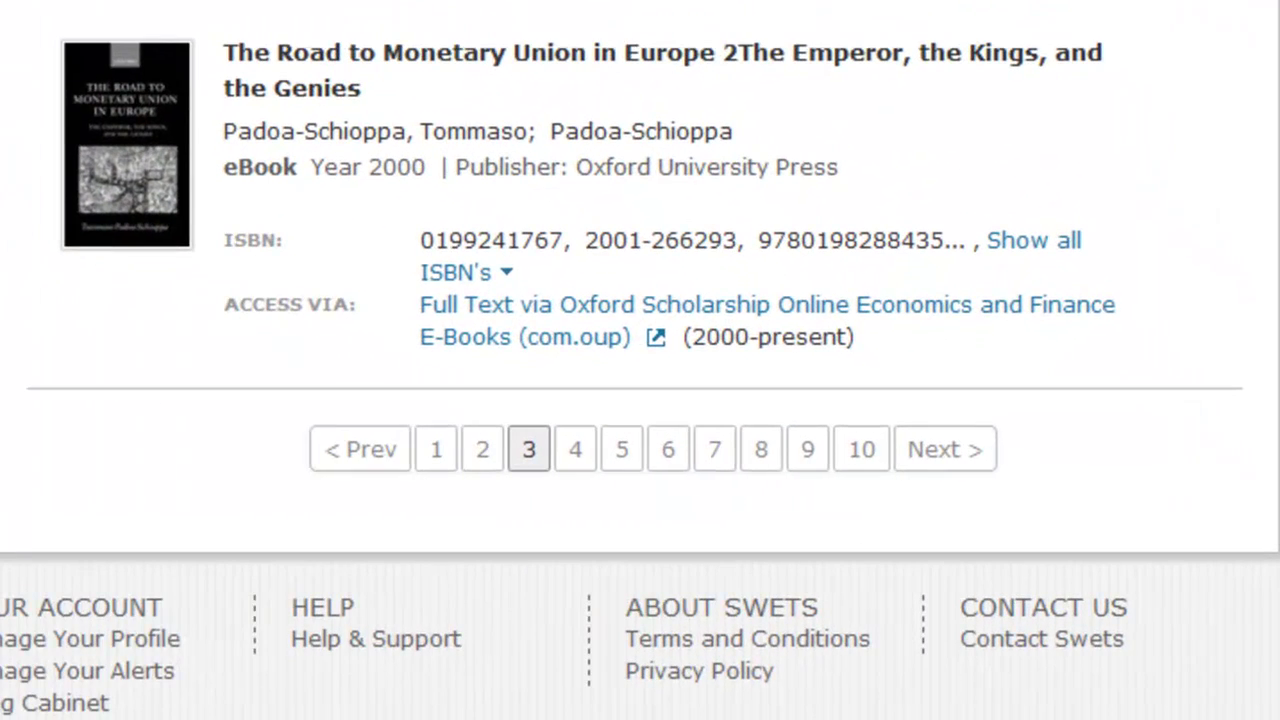
left_click(710, 312)
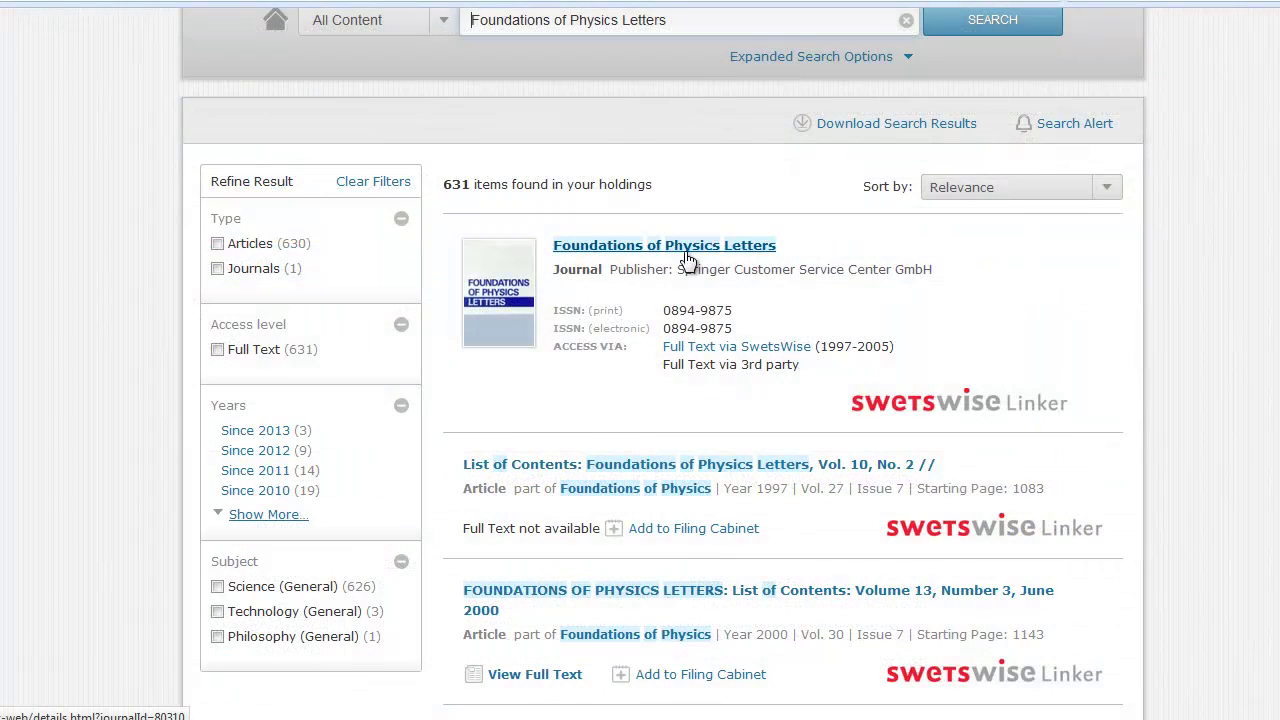
Open Foundations of Physics Letters and start a document delivery order for the Bell Locality article.
left_click(688, 258)
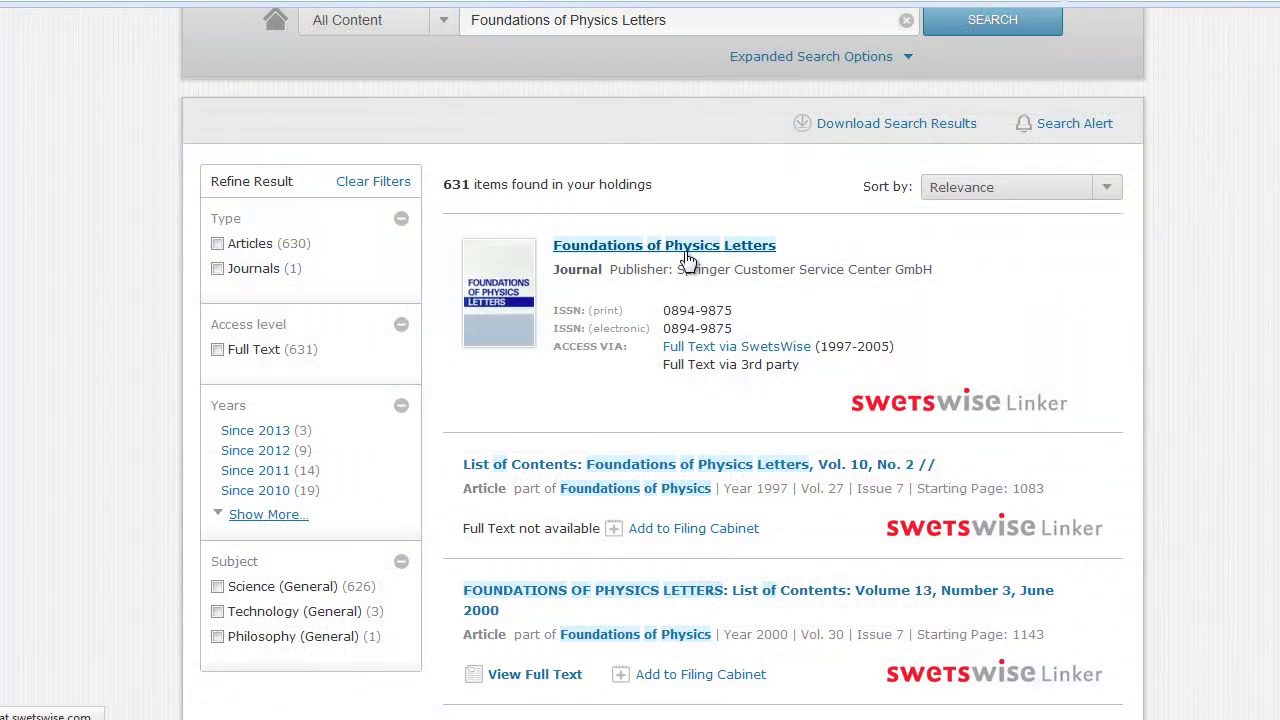
scroll(1202, 279, "down", 3)
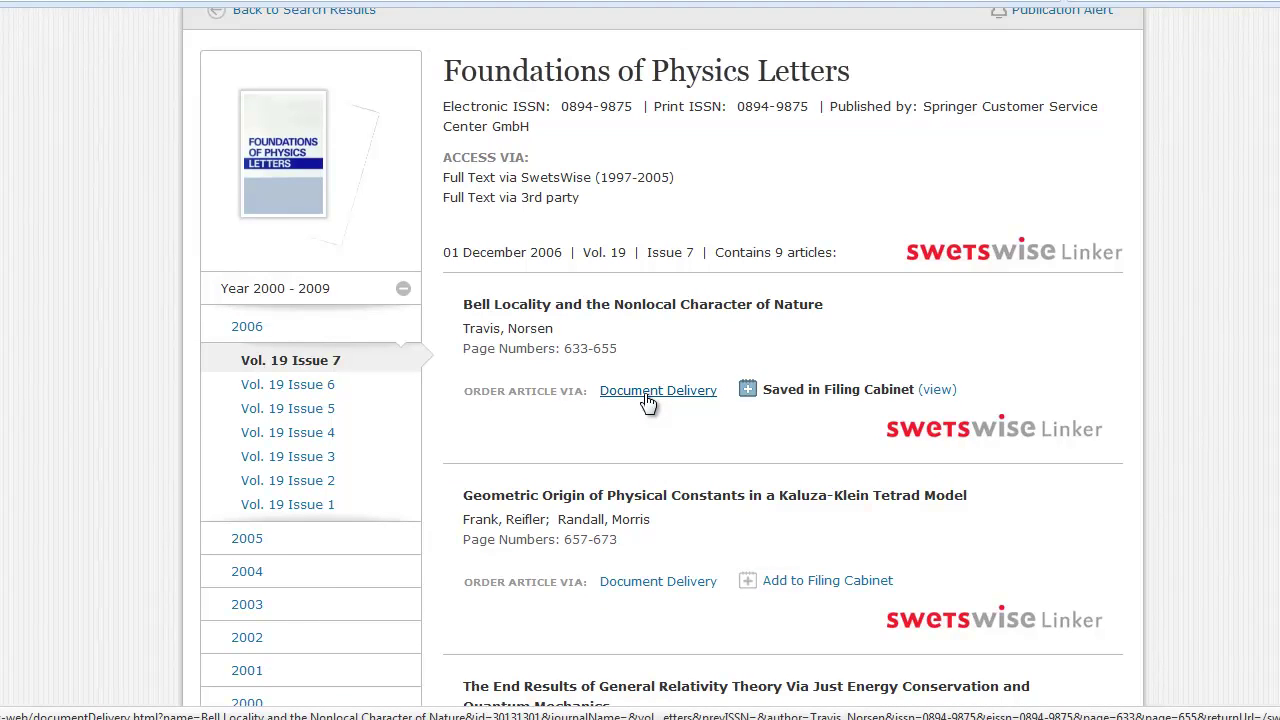
left_click(648, 400)
scroll(1250, 500, "down", 4)
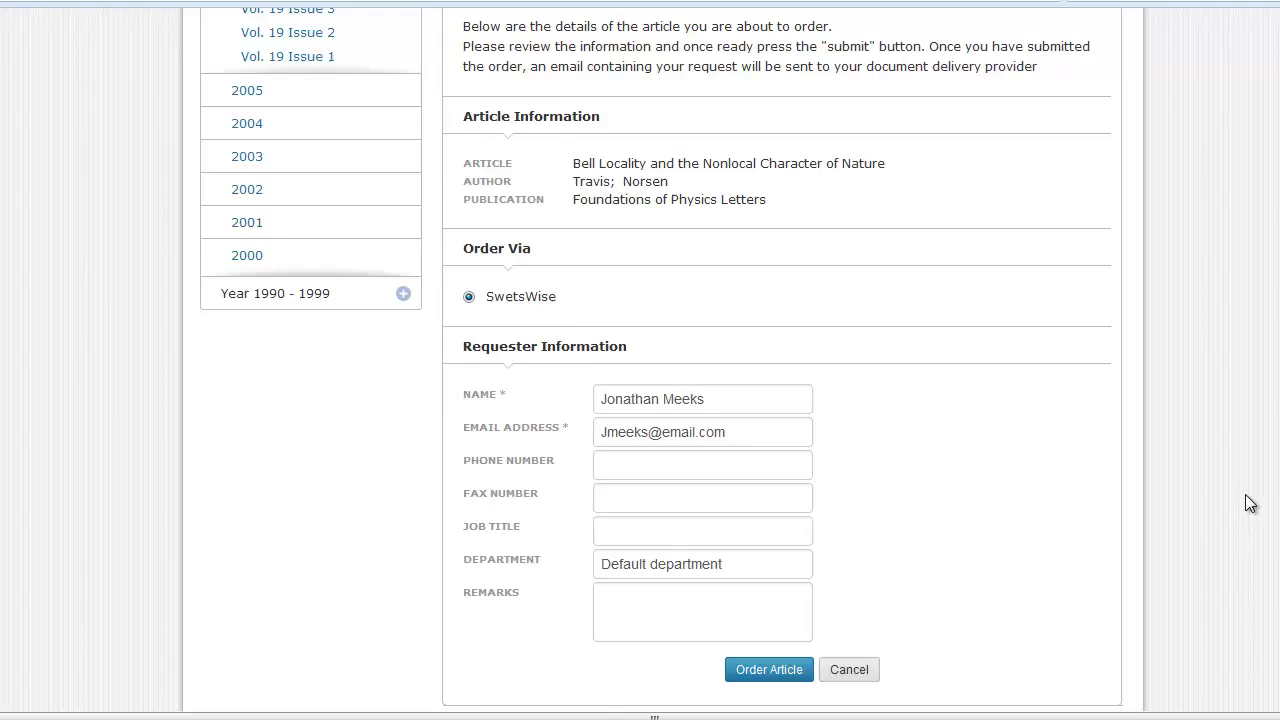
scroll(1250, 503, "down", 3)
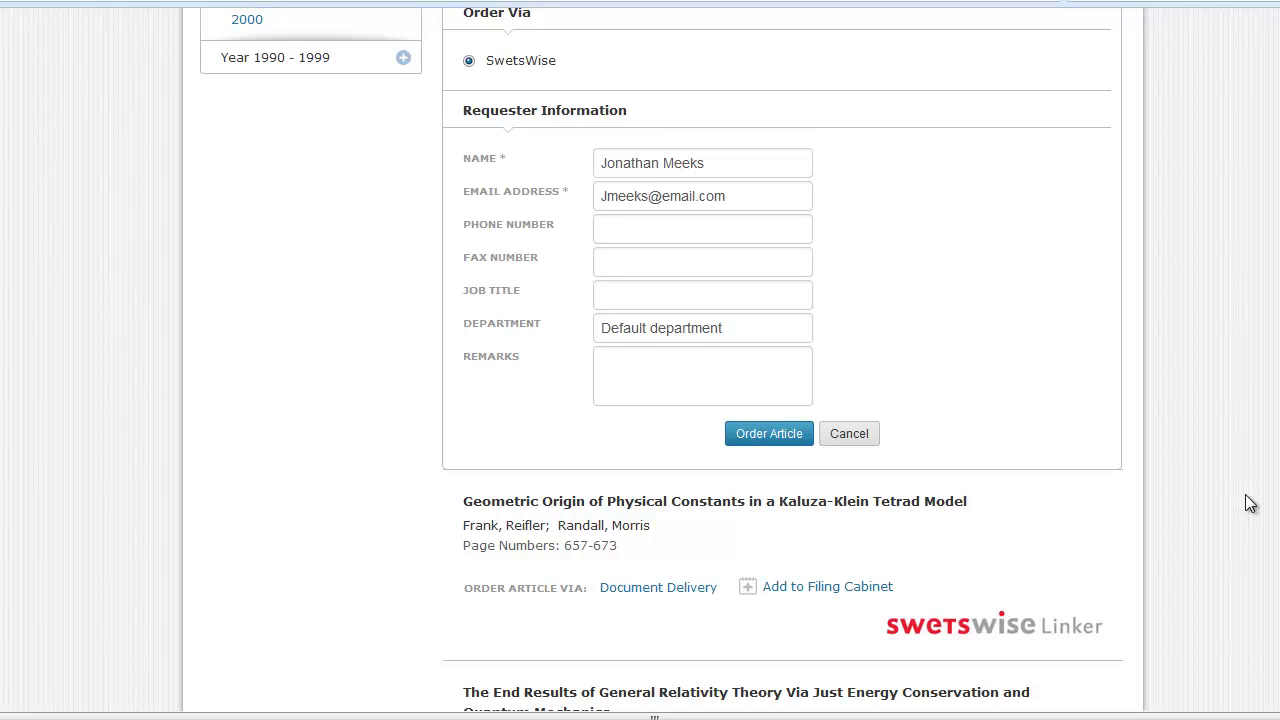
scroll(1250, 503, "up", 7)
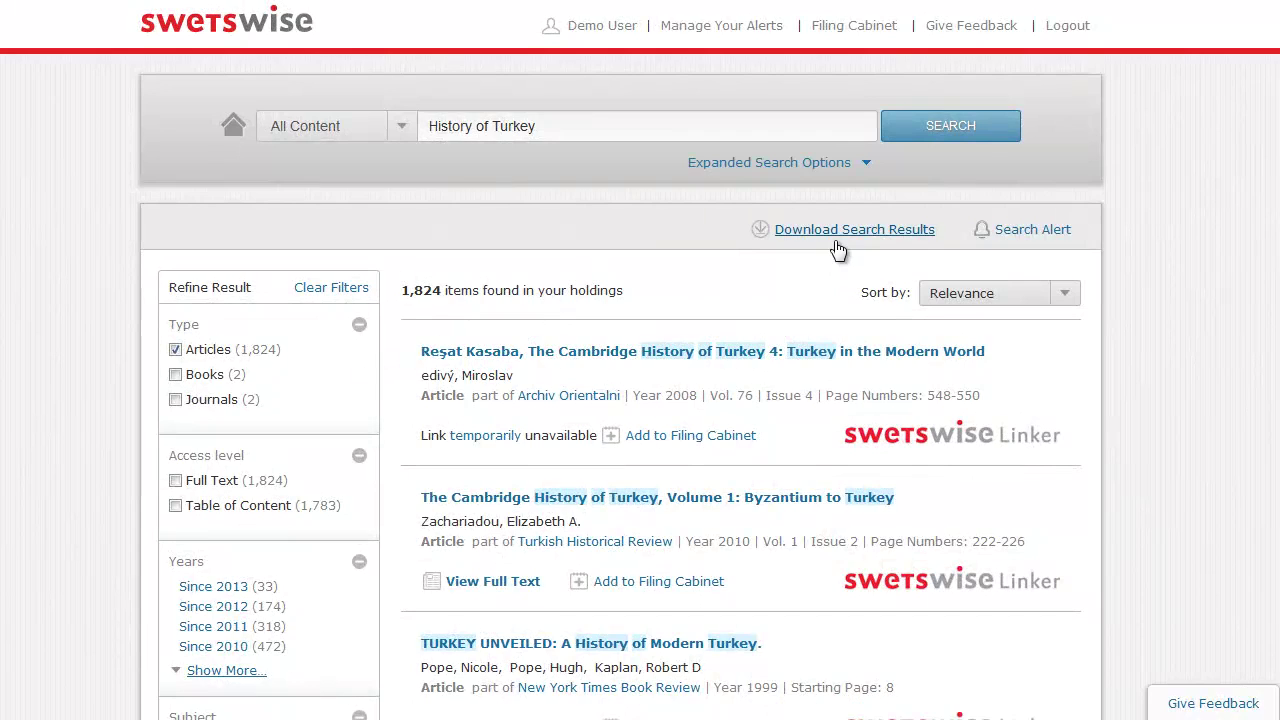
Download the current History of Turkey search results in CSV format.
left_click(835, 241)
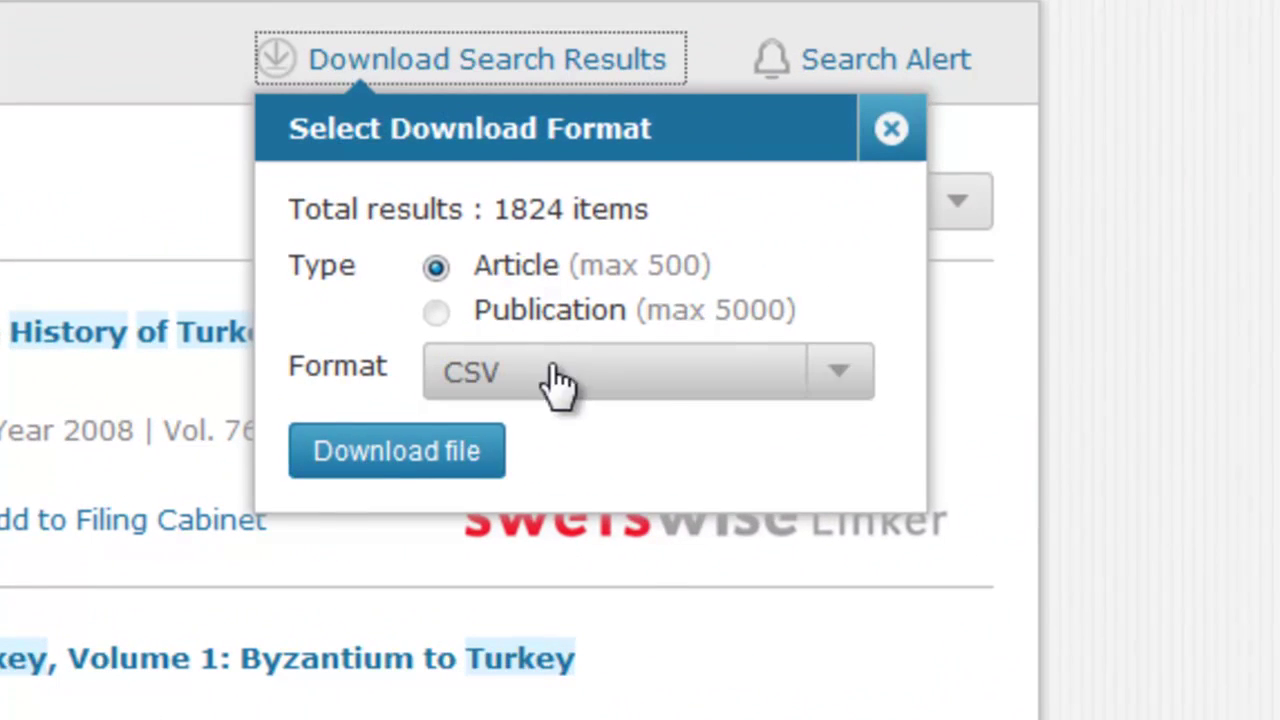
left_click(840, 385)
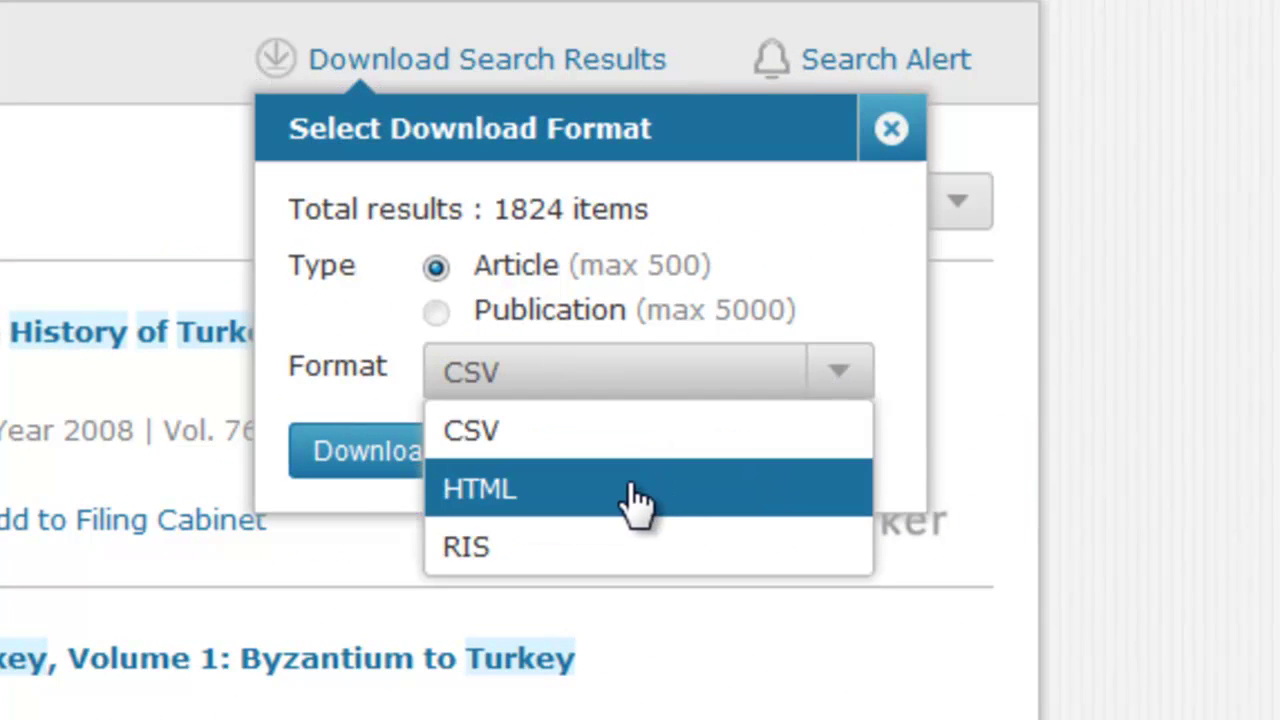
left_click(610, 440)
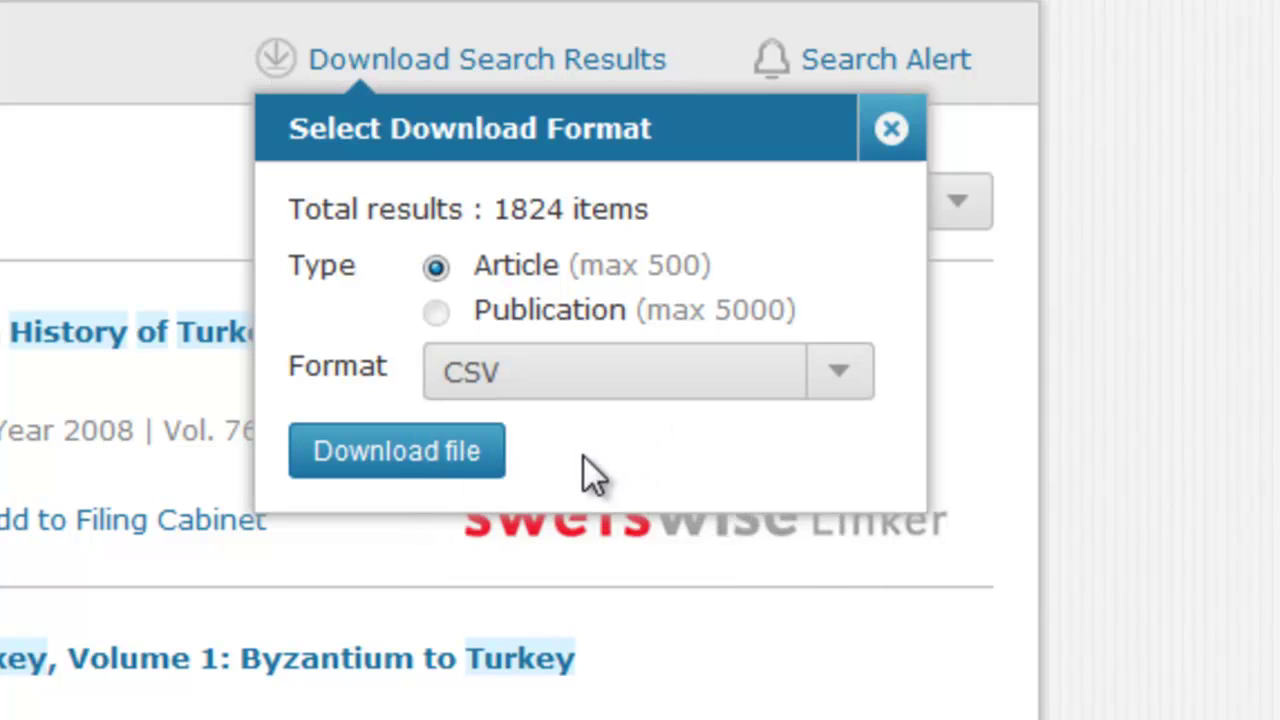
left_click(420, 462)
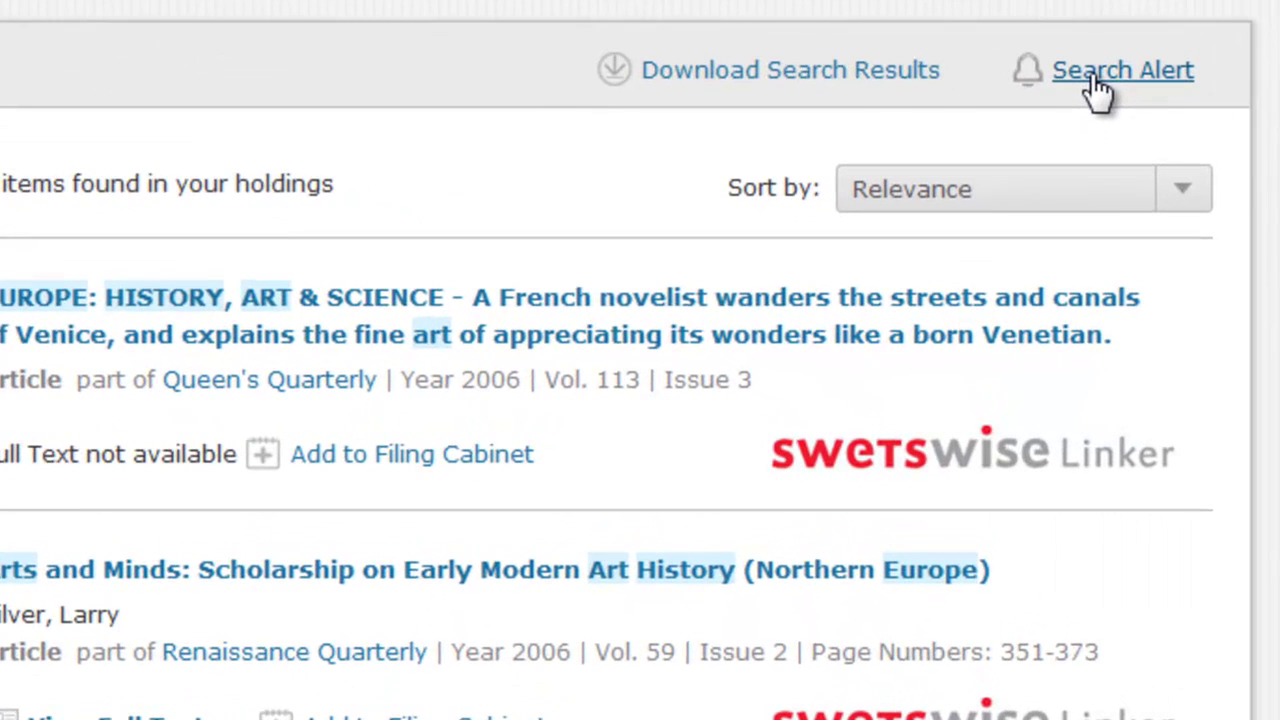
Set up a weekly e-mail alert for the art history europe search.
left_click(1097, 88)
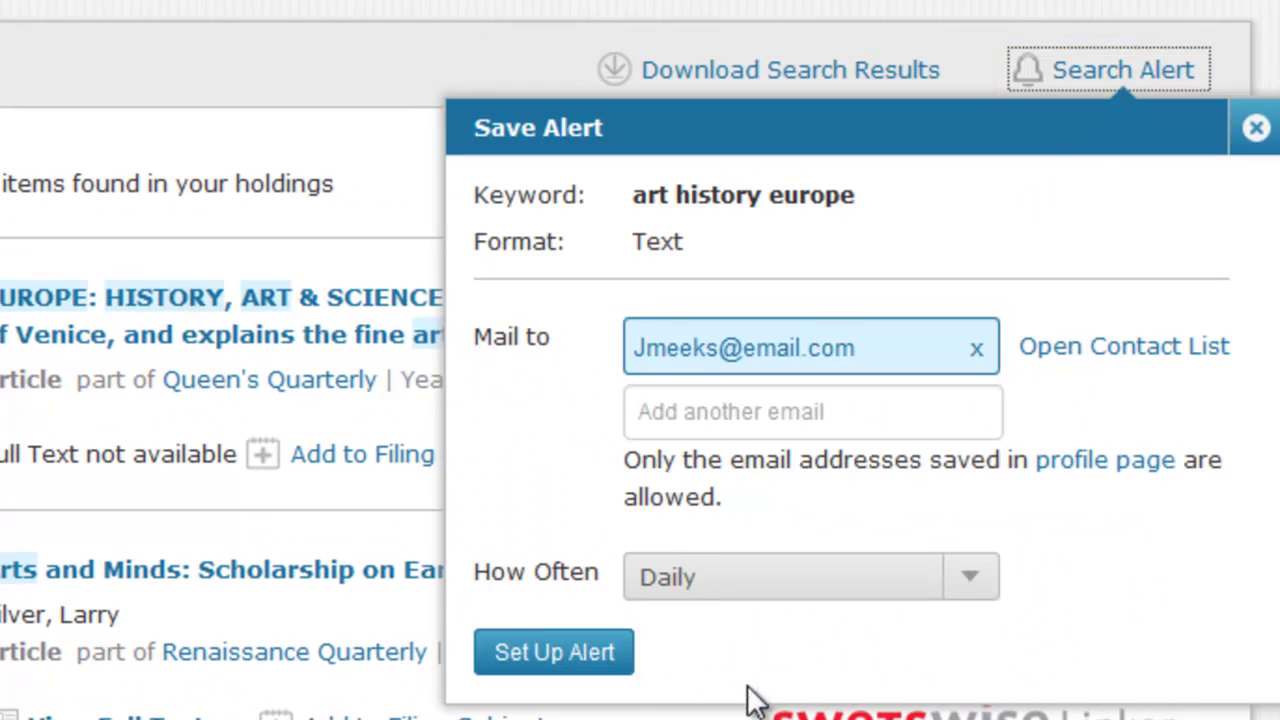
left_click(974, 584)
left_click(787, 683)
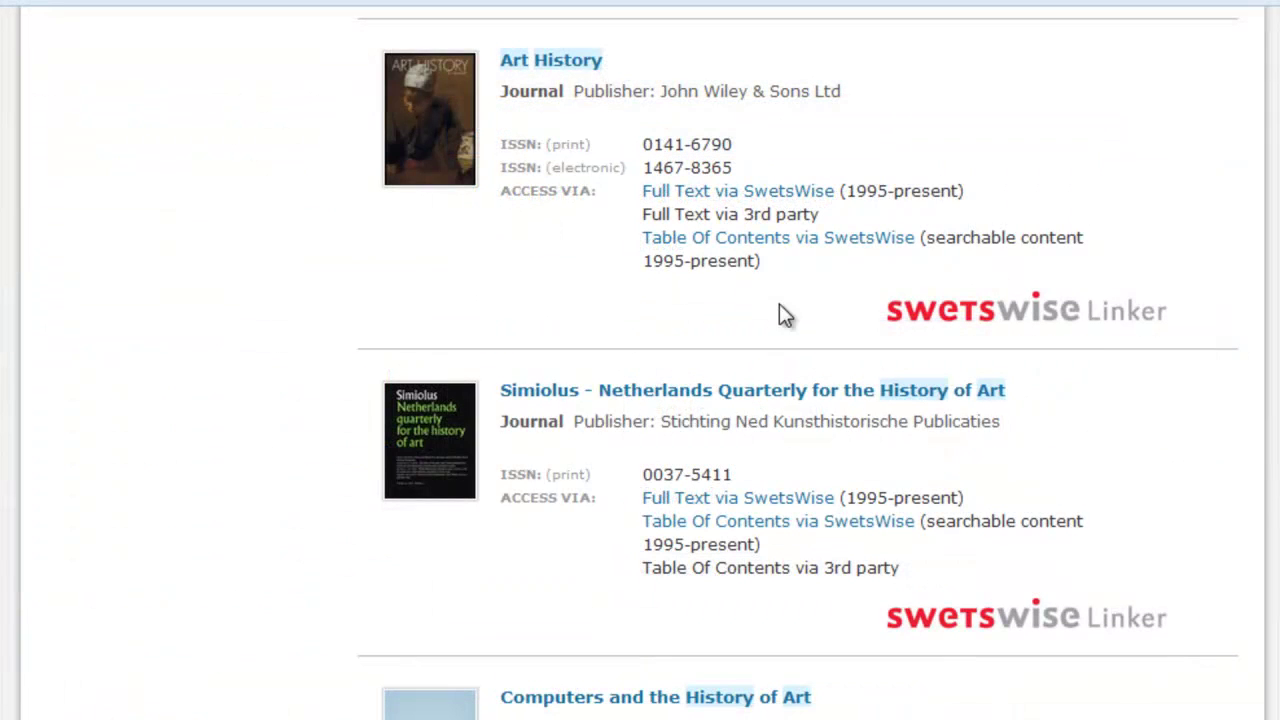
Save a publication alert for the Art History journal and review it on Manage Your Alerts.
left_click(552, 61)
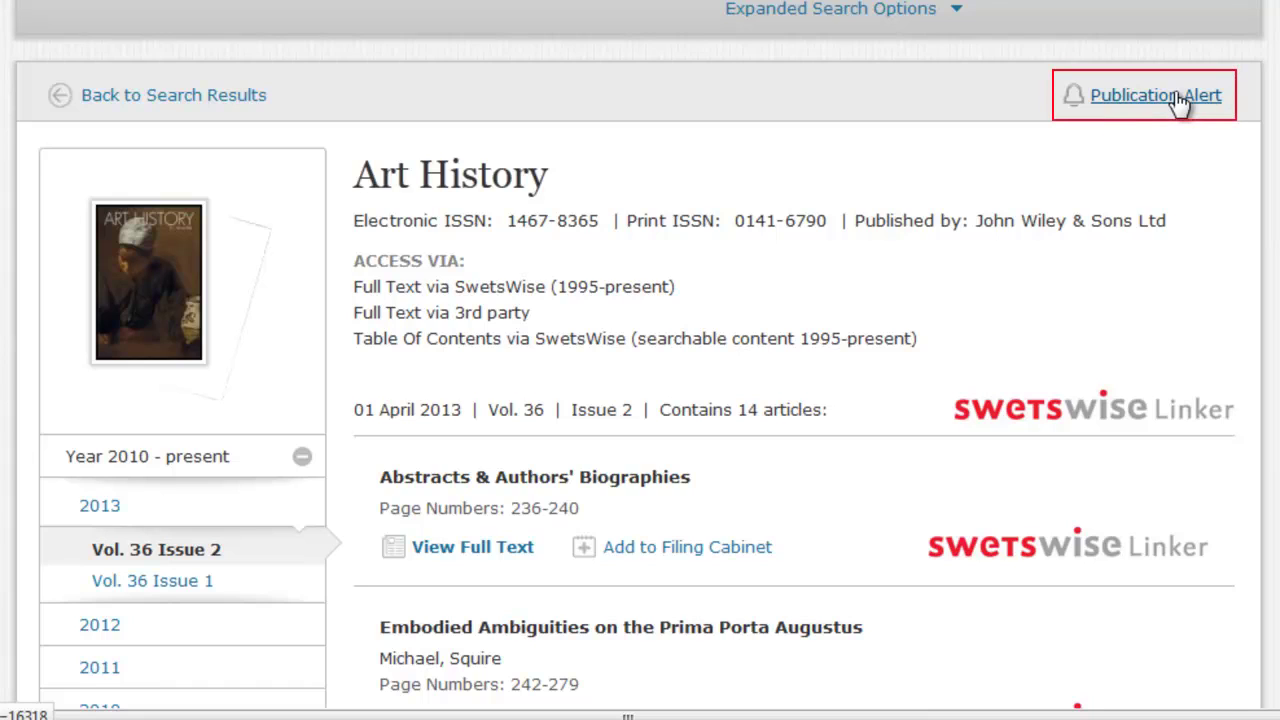
left_click(1183, 101)
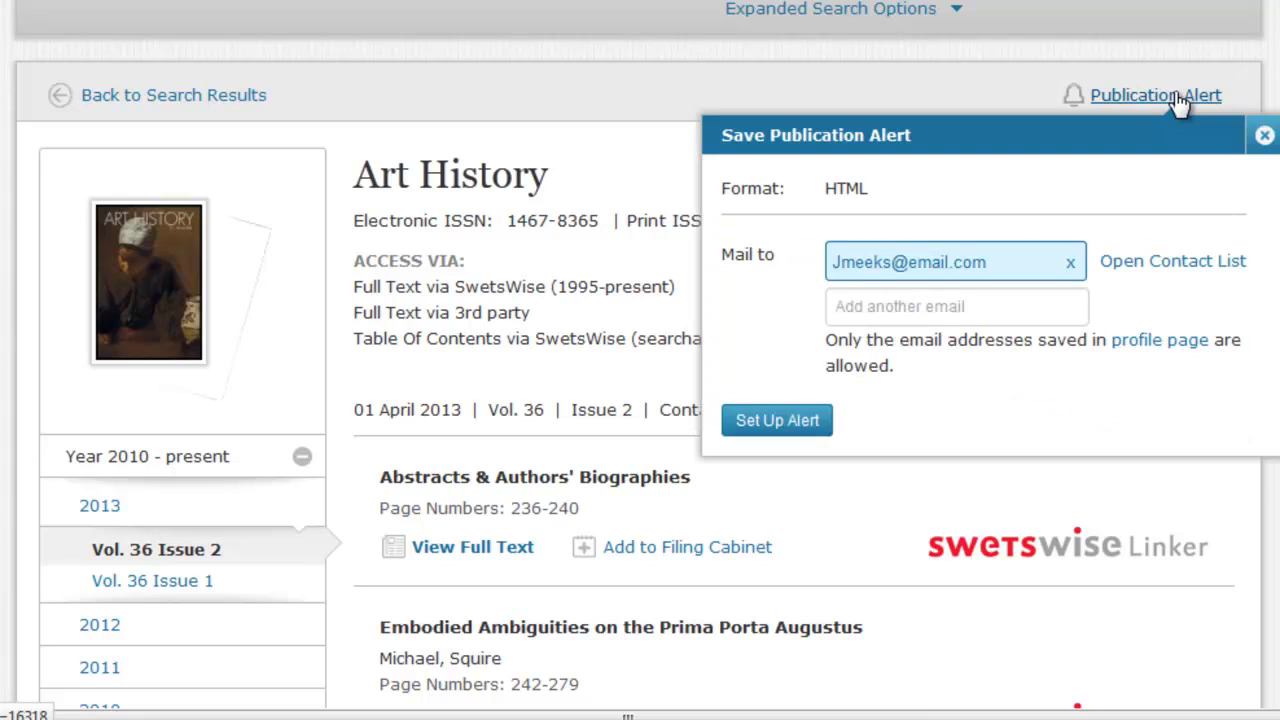
left_click(784, 424)
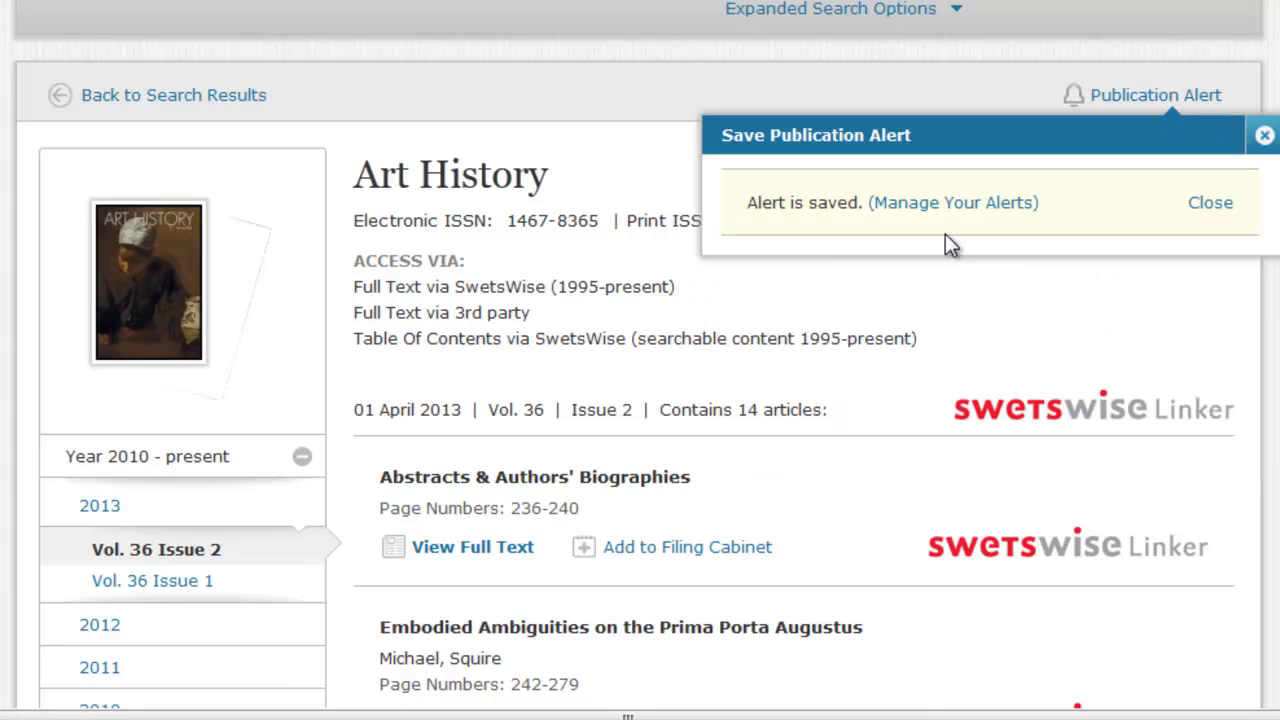
left_click(949, 206)
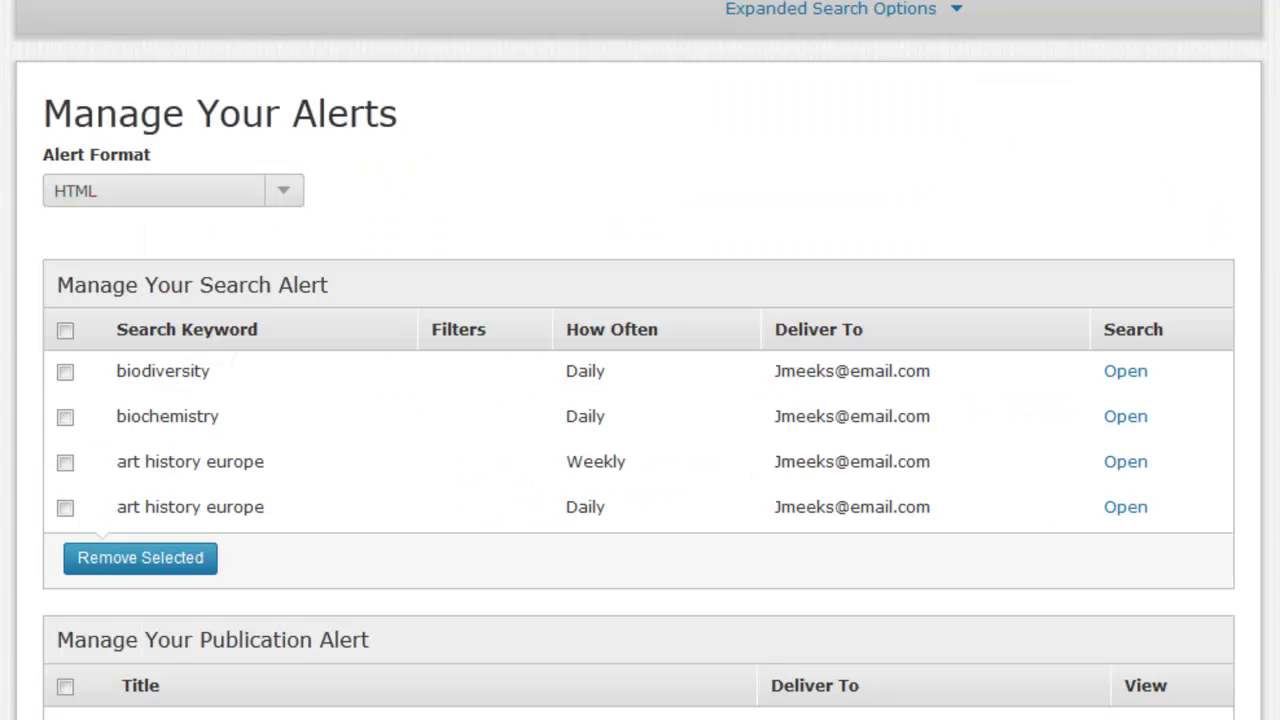
scroll(443, 251, "down", 5)
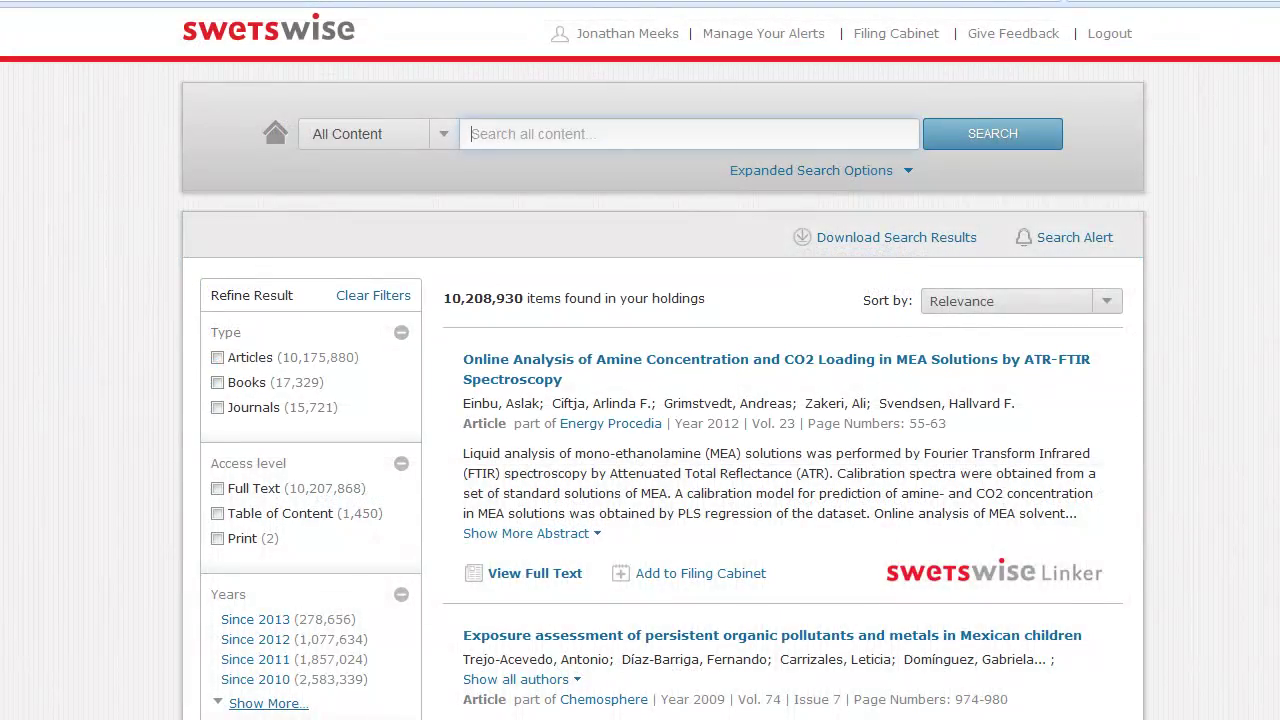
Add the Auditory orienting to speech article to the Filing Cabinet and browse its 7 items.
scroll(640, 360, "down", 15)
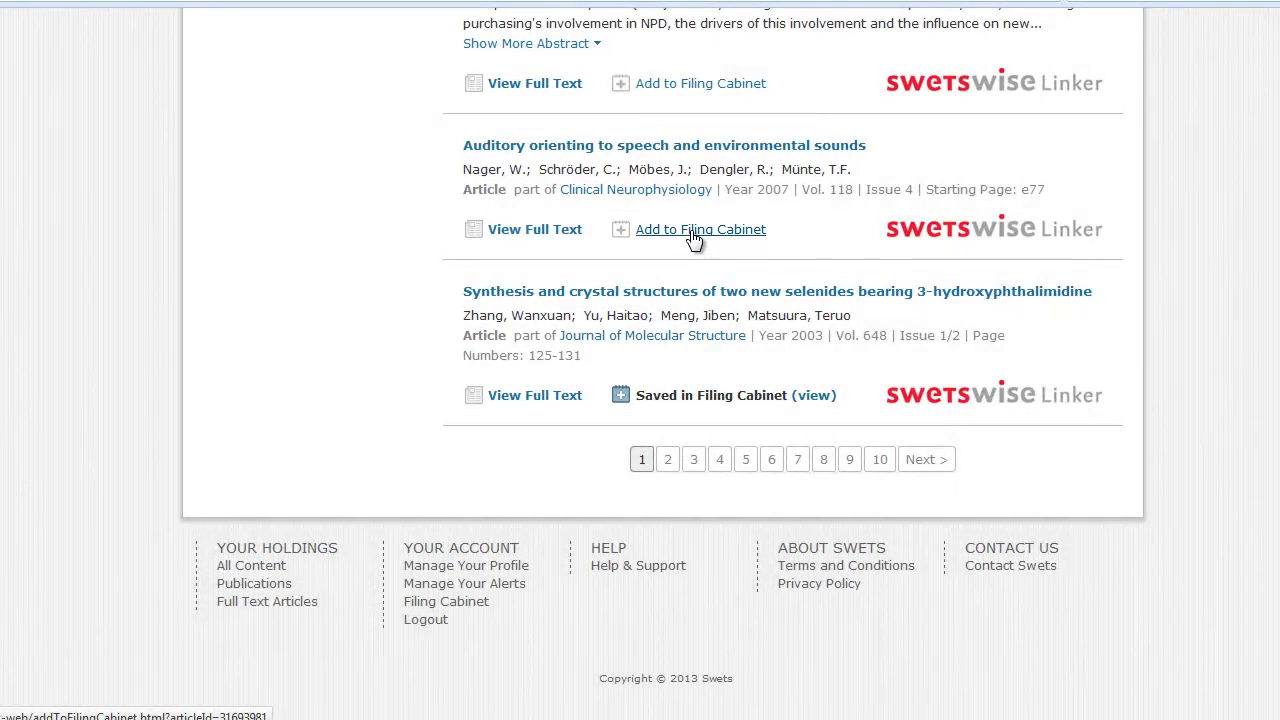
left_click(692, 232)
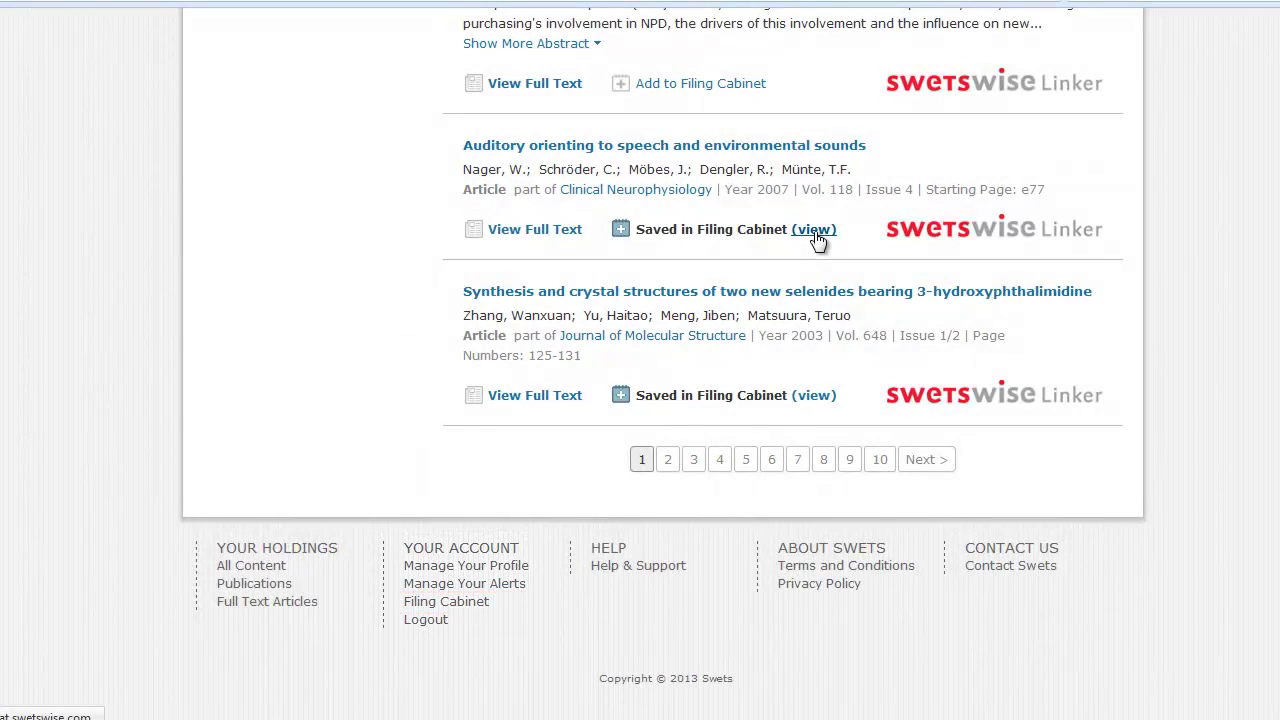
left_click(814, 231)
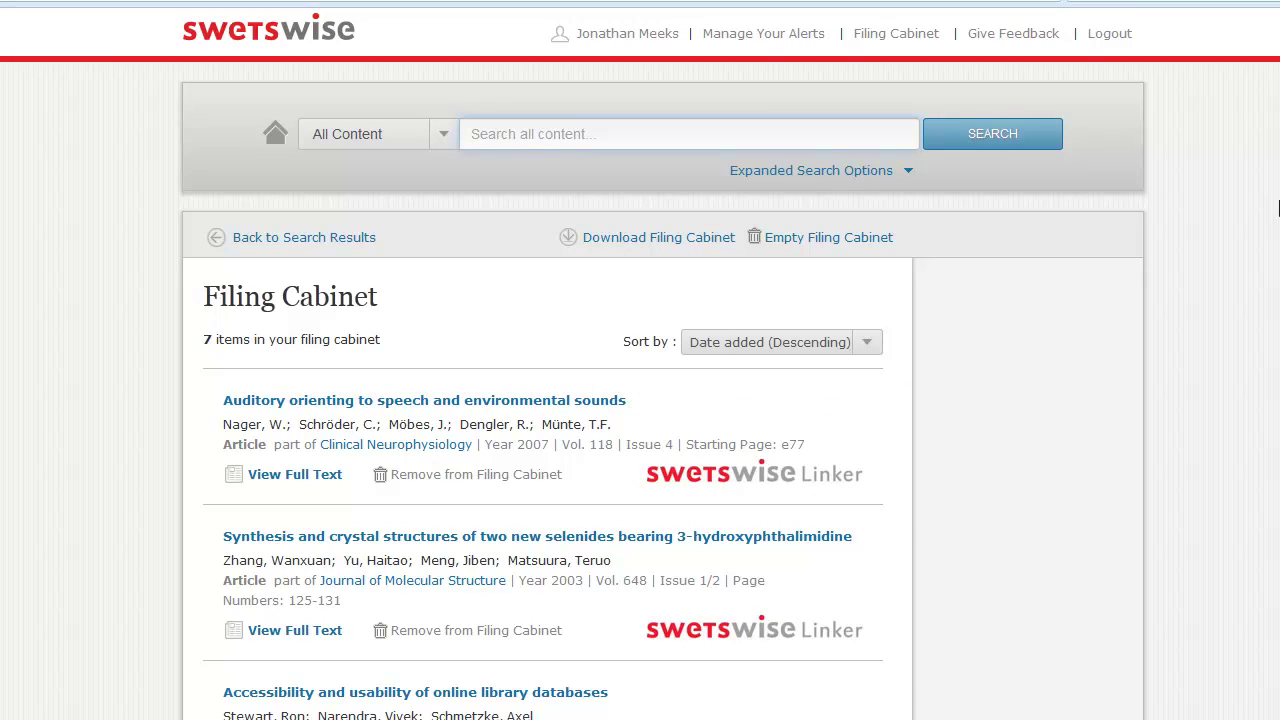
scroll(1270, 208, "down", 10)
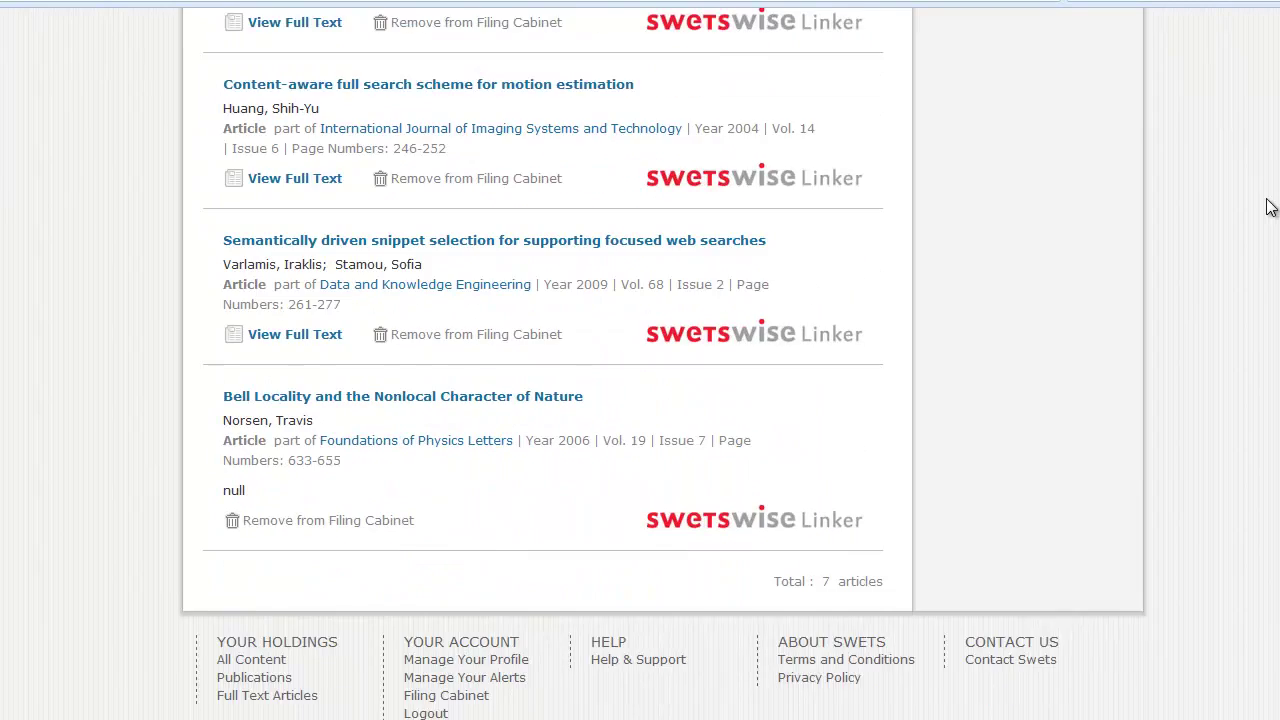
scroll(1270, 208, "down", 1)
scroll(1270, 208, "up", 10)
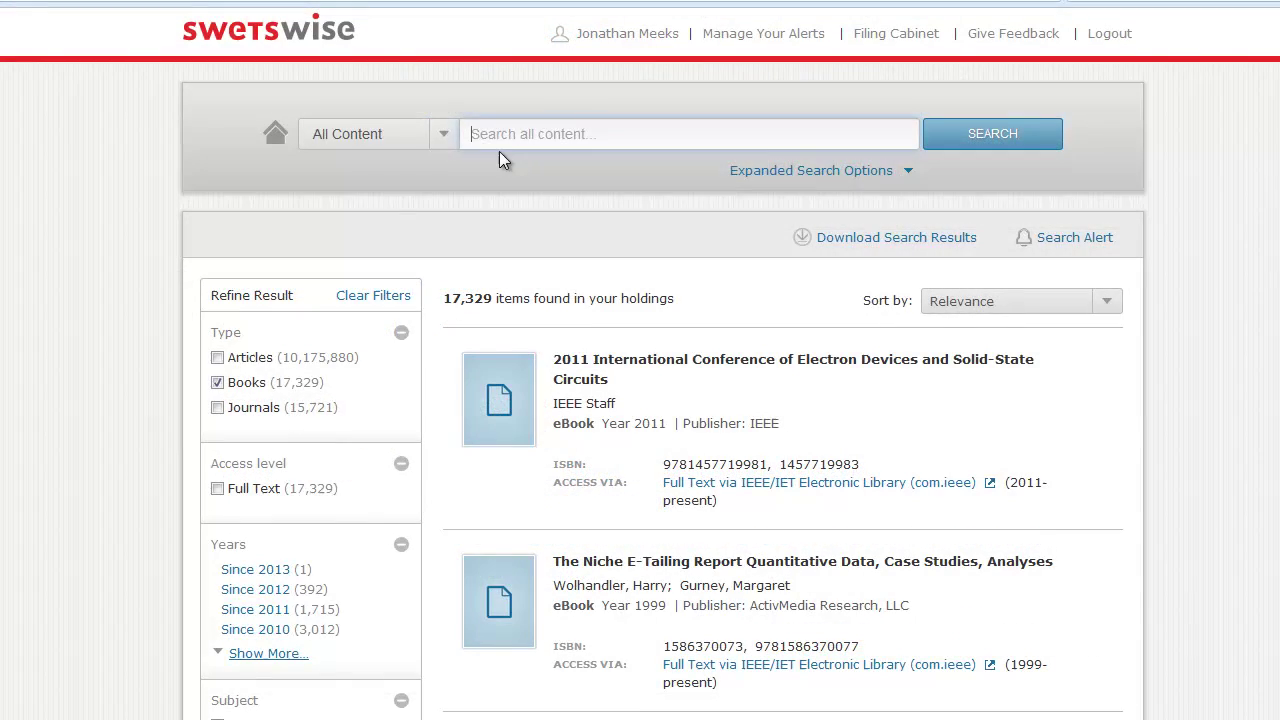
Start a new search by typing 'art his' to bring up earlier art history suggestions.
left_click(498, 148)
type("art hist")
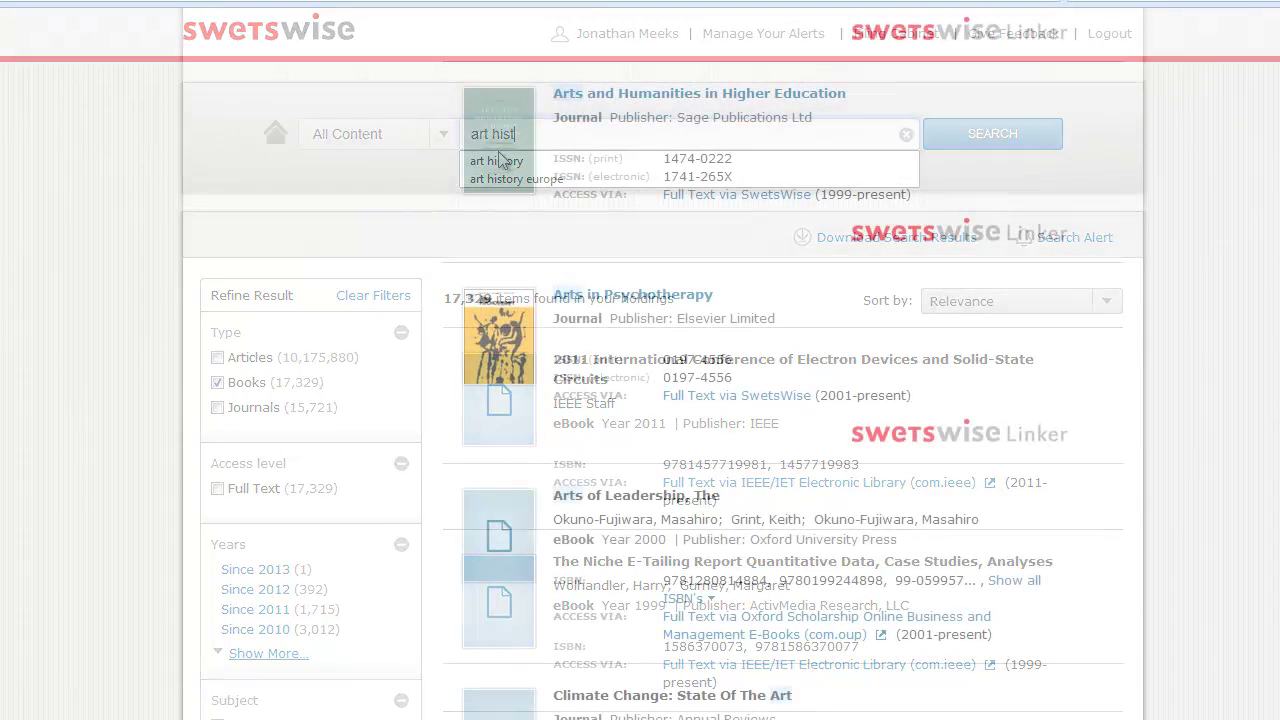